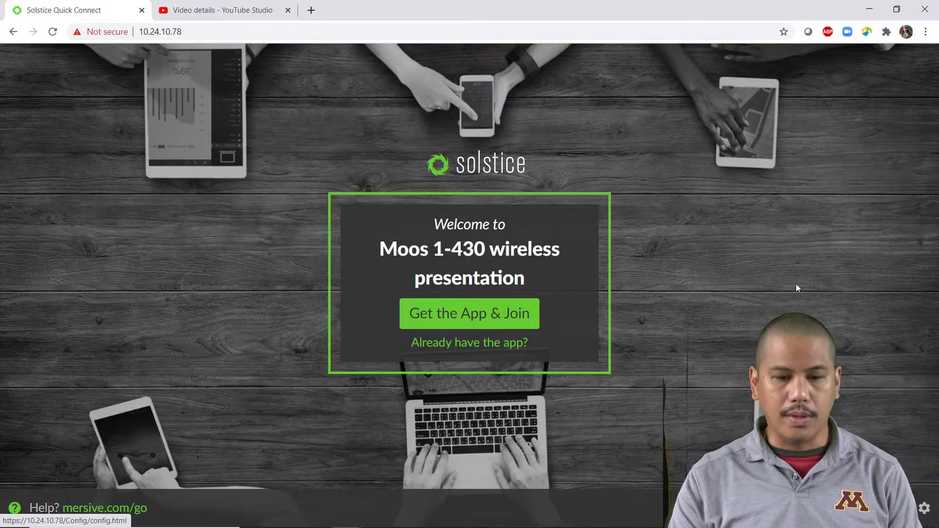
Step: Open the Moos 1-430 pod's web configuration page and sign in with the admin password
left_click(194, 33)
left_click_drag(193, 33, 128, 34)
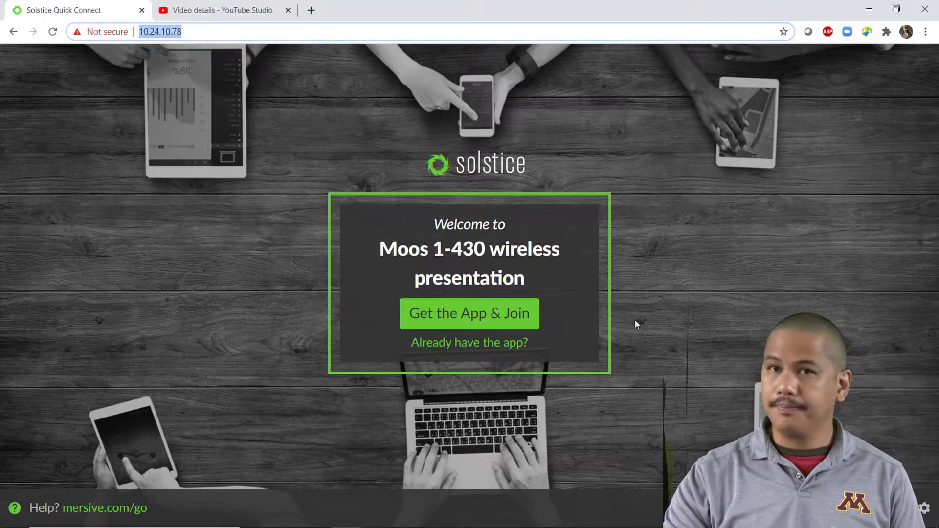
left_click(923, 509)
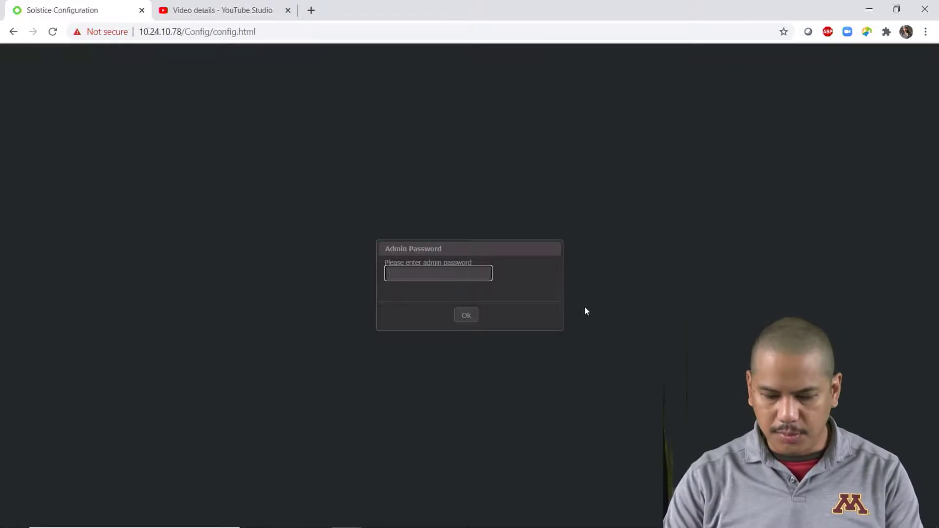
type("•••••••••")
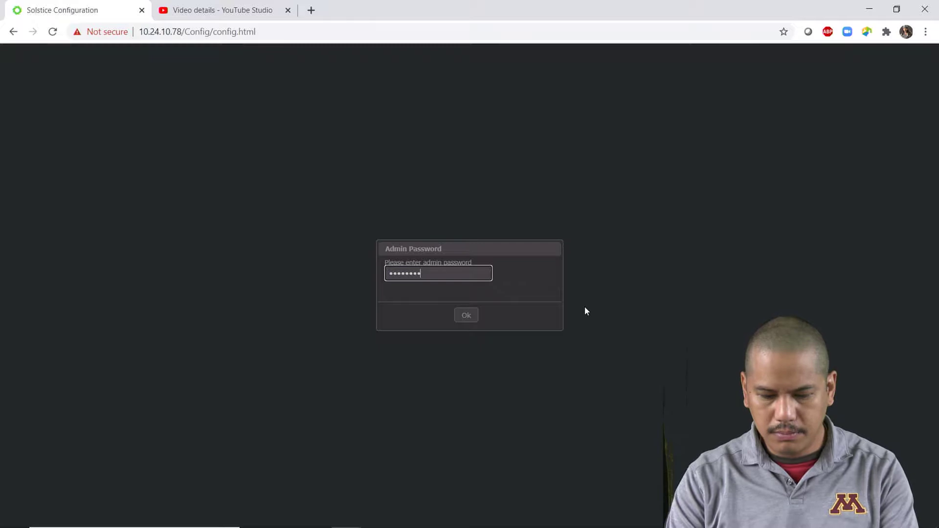
type("•••••••")
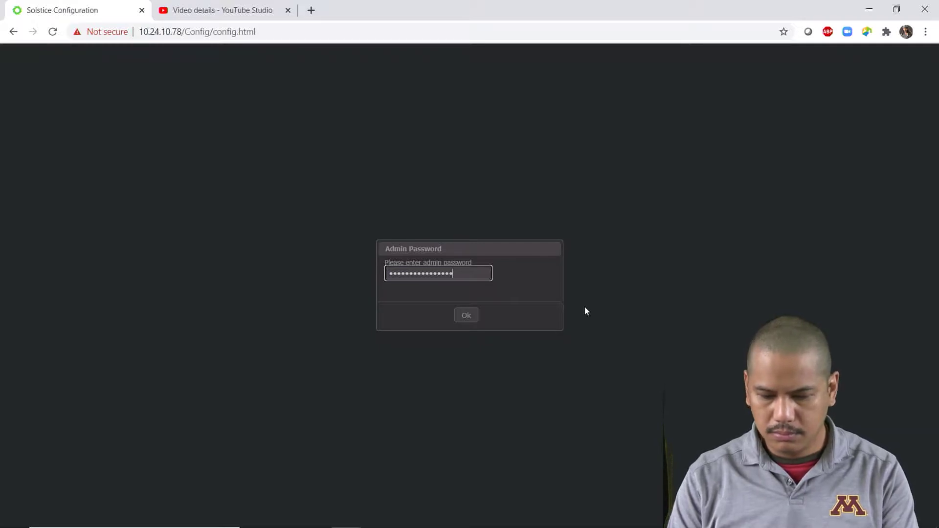
left_click(468, 314)
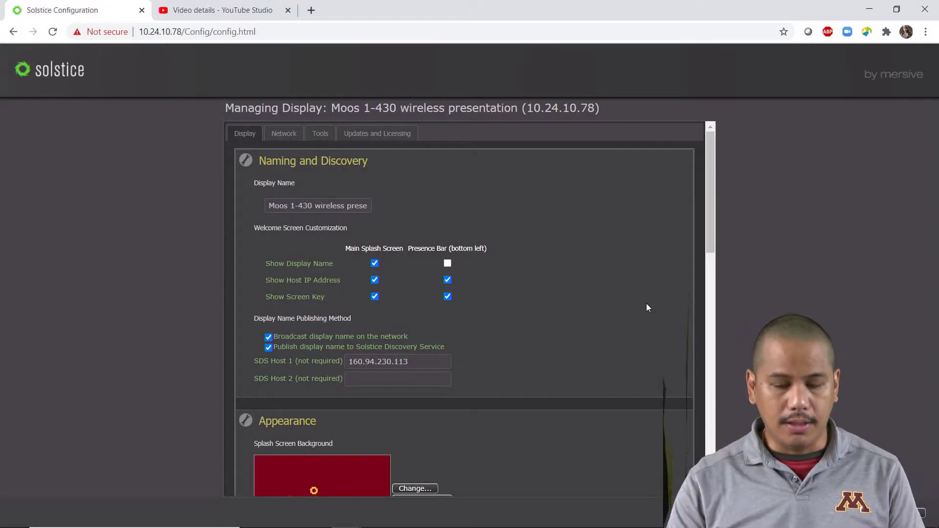
Step: Review the pod's display settings, from naming and appearance through access control and resource restriction to the system options
scroll(636, 291, "down", 1)
scroll(635, 292, "up", 1)
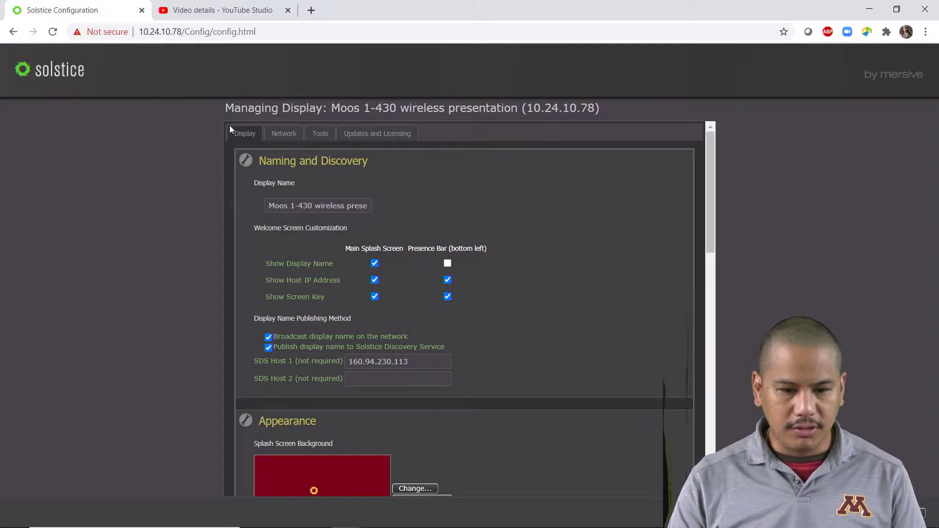
left_click(239, 135)
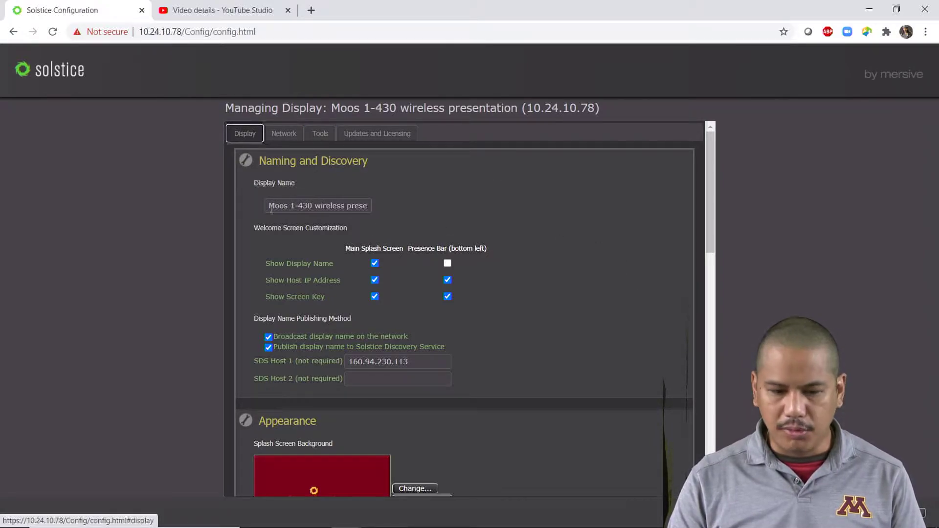
scroll(568, 295, "down", 4)
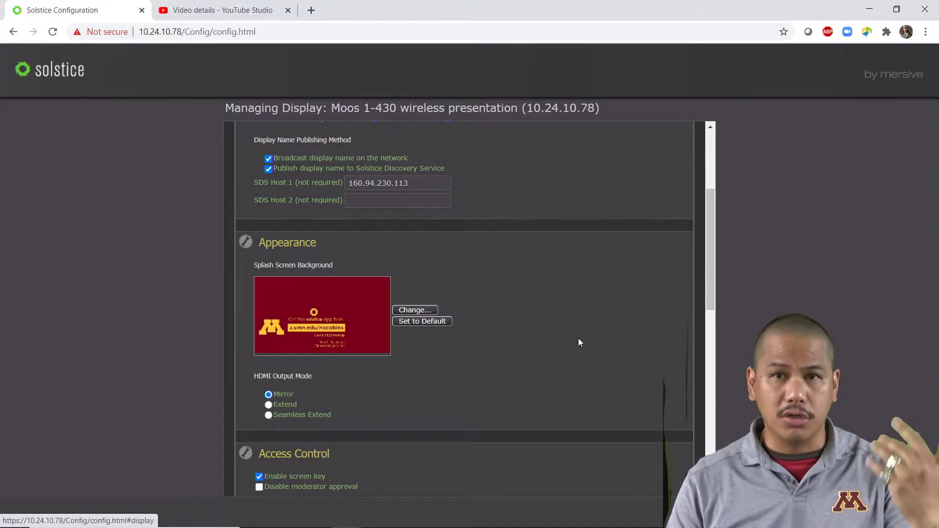
scroll(578, 339, "down", 4)
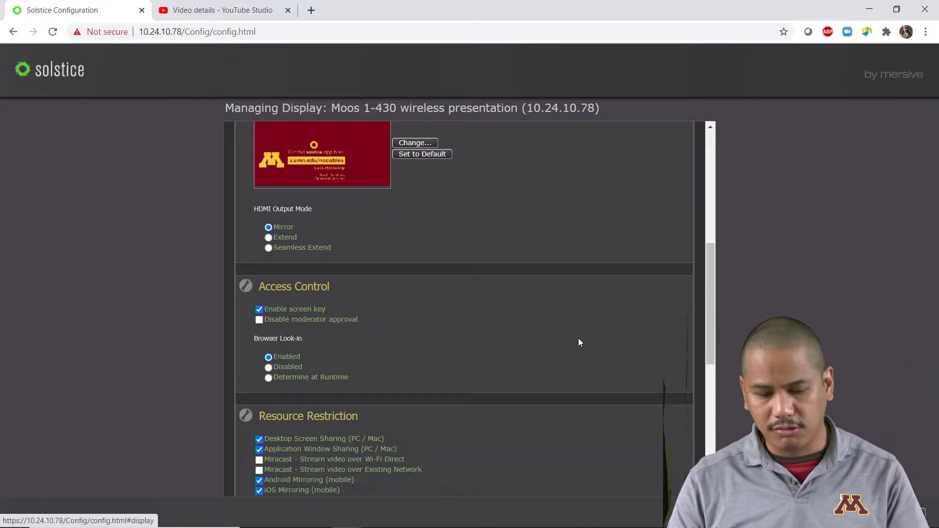
scroll(578, 337, "down", 6)
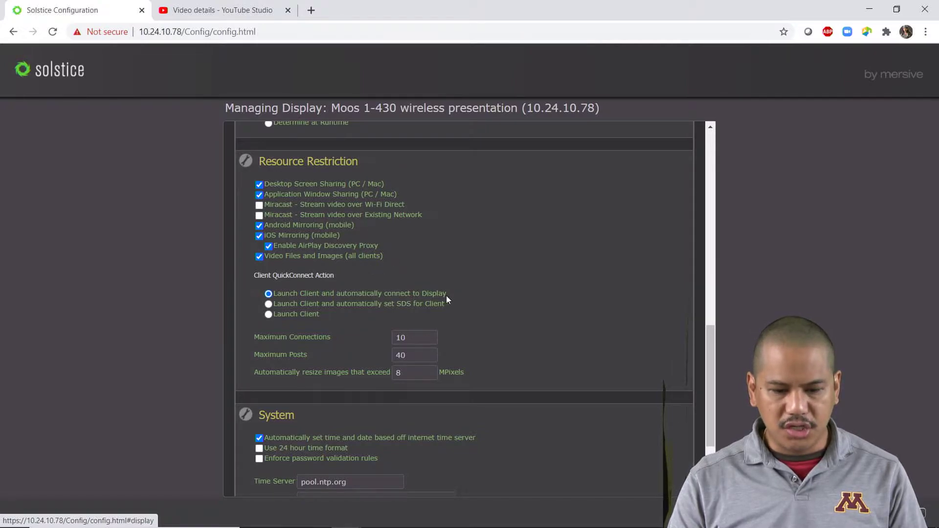
scroll(548, 334, "down", 3)
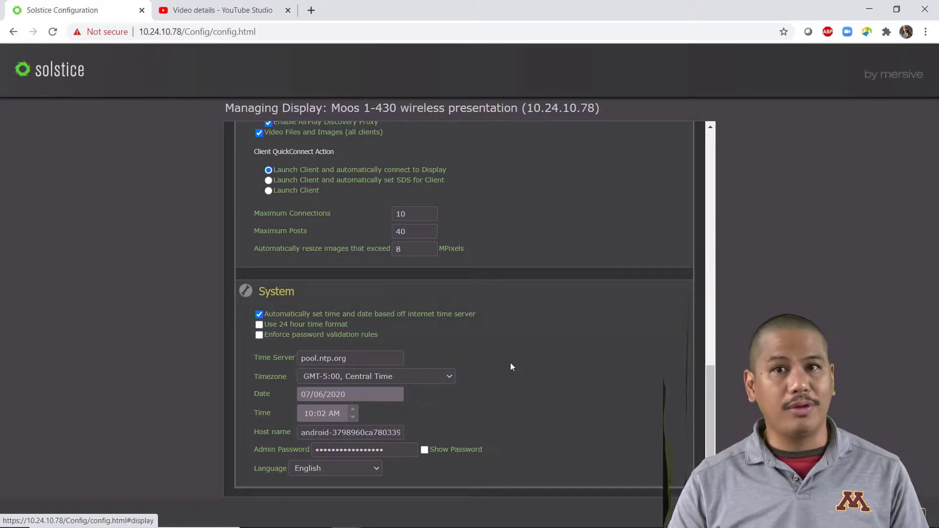
scroll(556, 342, "up", 10)
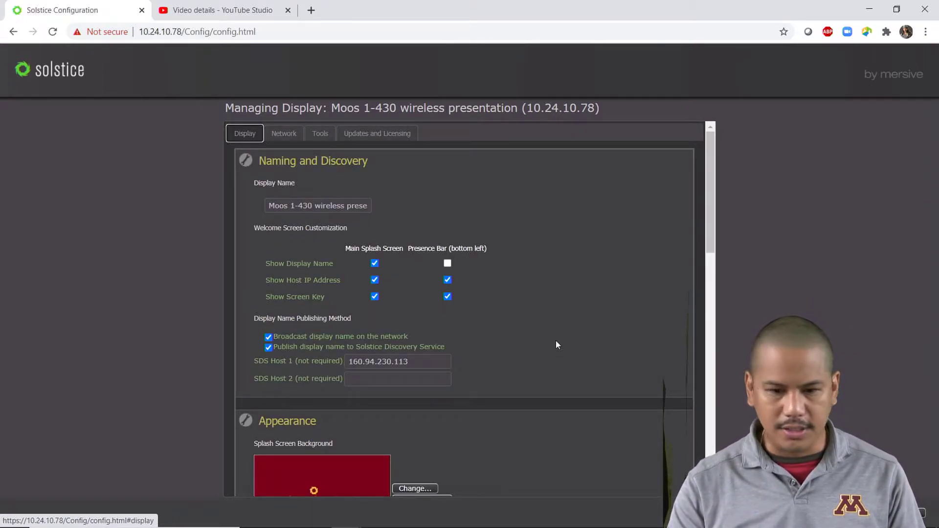
Step: Examine the pod's network settings, covering Ethernet, wireless, web proxy, gateway check, and traffic and ports
left_click(284, 134)
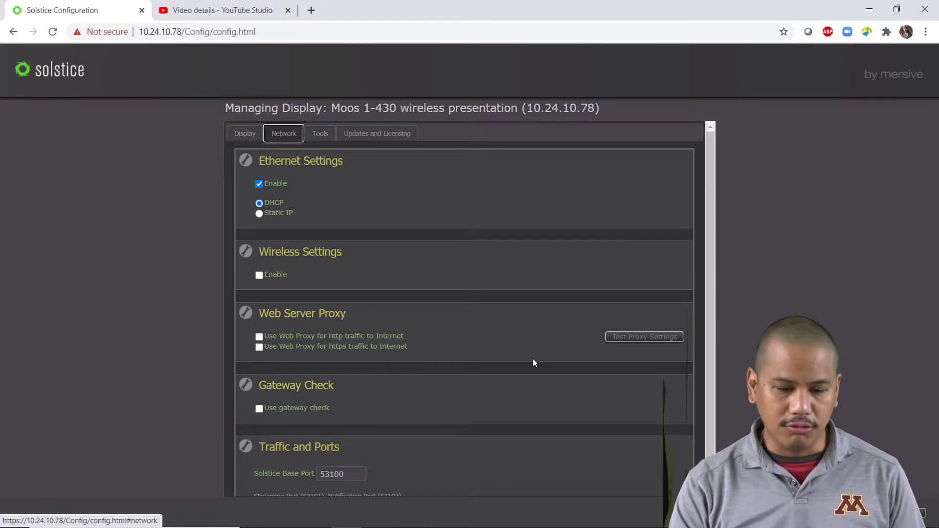
scroll(421, 304, "down", 1)
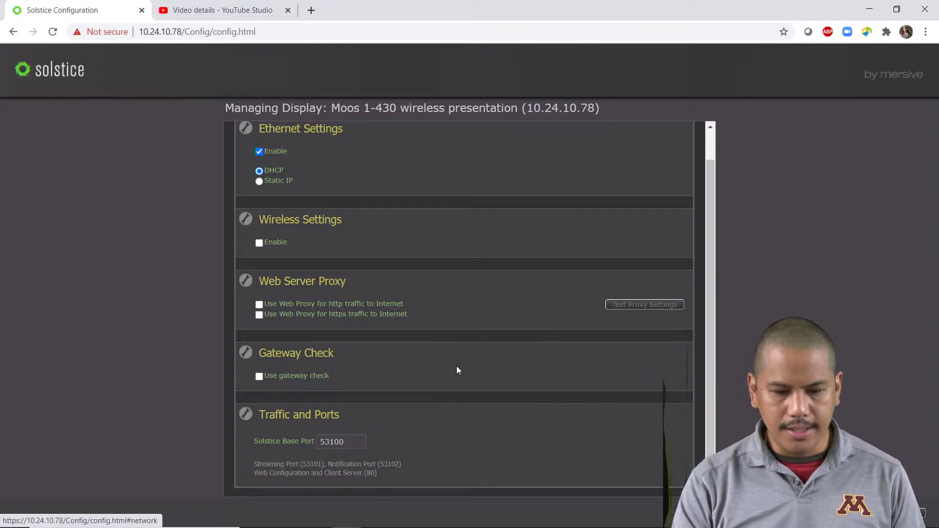
mouse_move(357, 442)
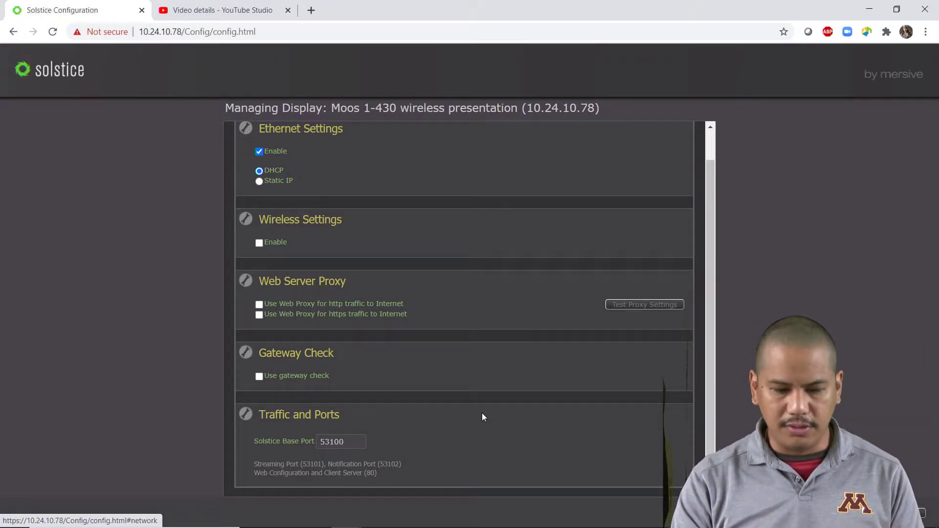
scroll(482, 417, "up", 1)
Step: Examine the pod's client download and maintenance tools, then its software version, license and device information
left_click(325, 134)
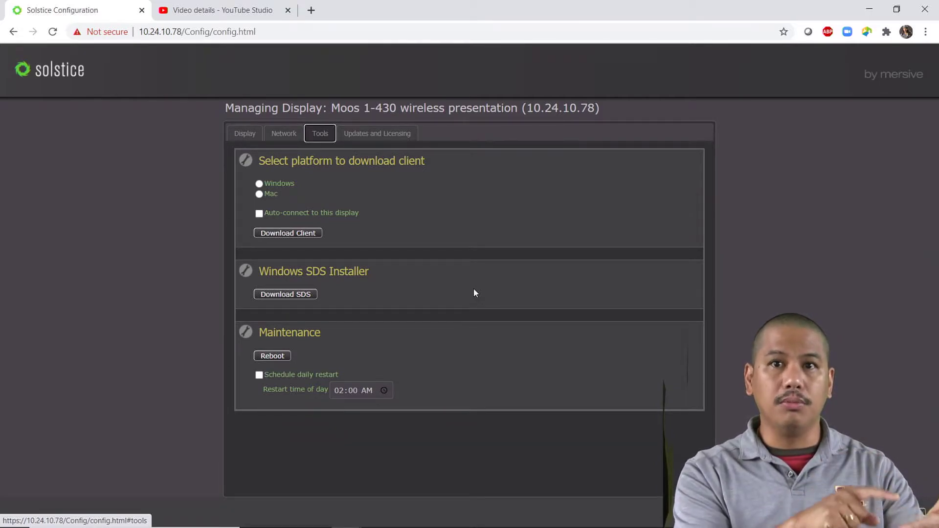
left_click(378, 137)
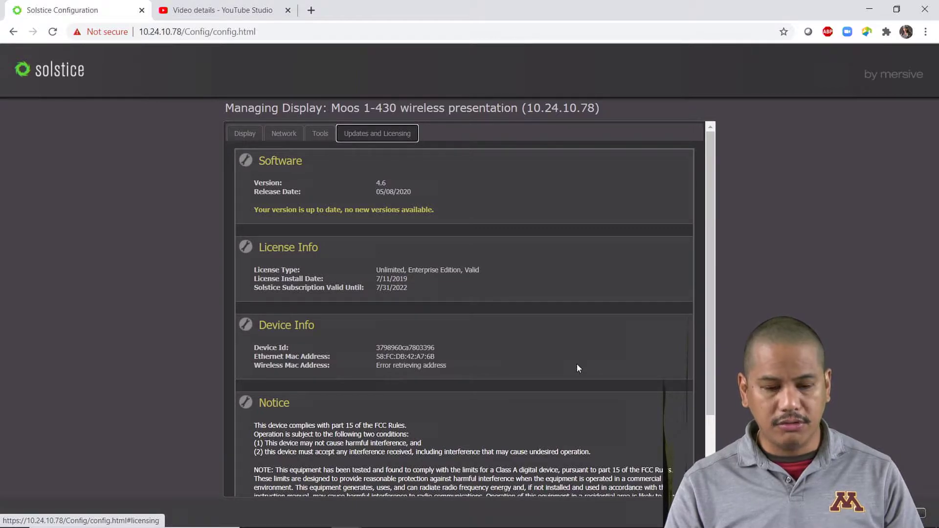
scroll(577, 368, "down", 2)
scroll(466, 287, "up", 2)
scroll(465, 287, "up", 1)
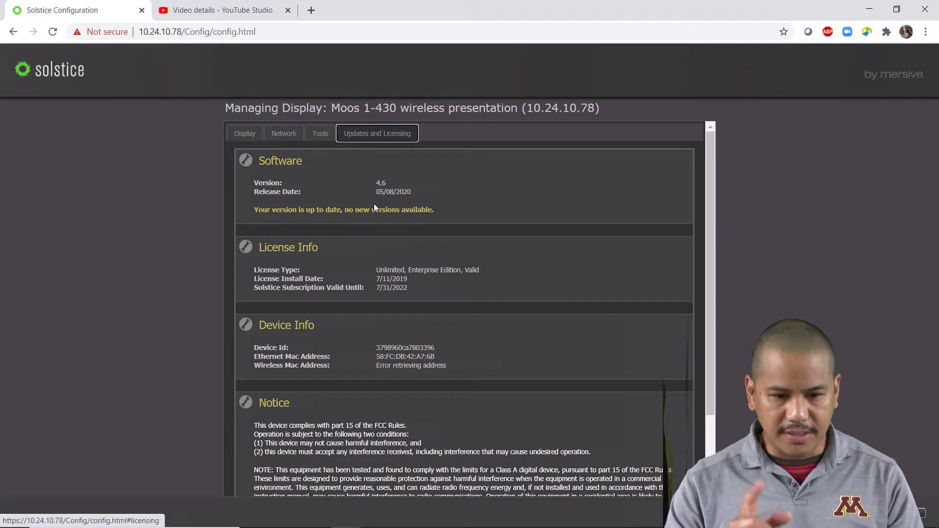
Step: Switch to Solstice Dashboard, select the HSEC 7-150 cart display at 10.32.204.100, and review its appearance and usage settings
left_click(869, 9)
left_click(707, 10)
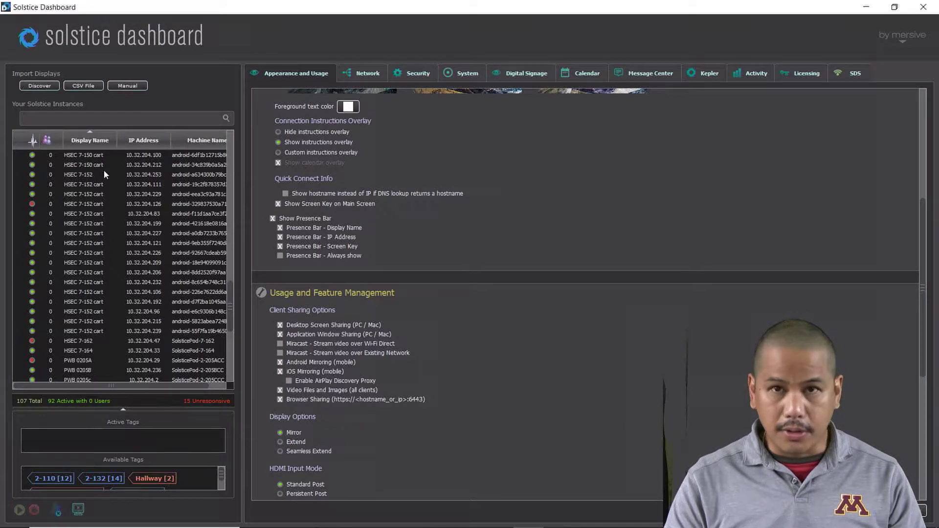
left_click(120, 155)
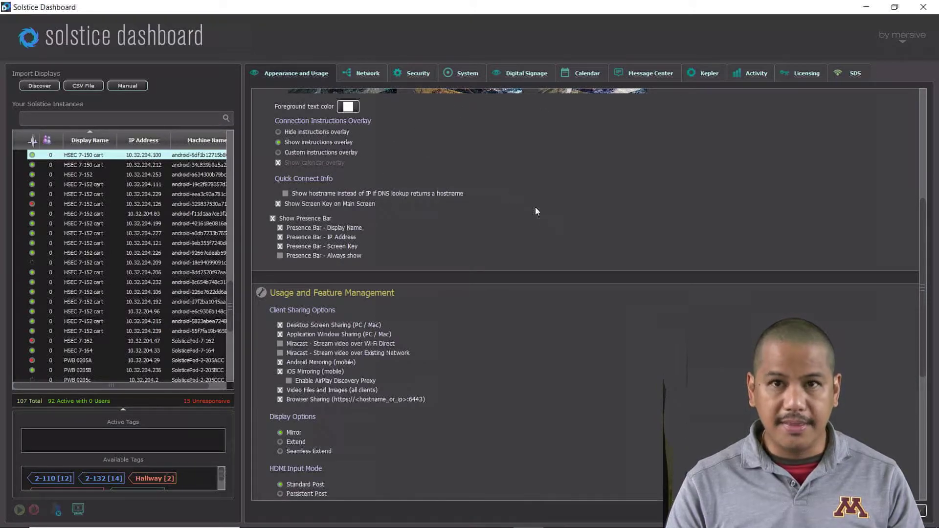
scroll(594, 216, "up", 6)
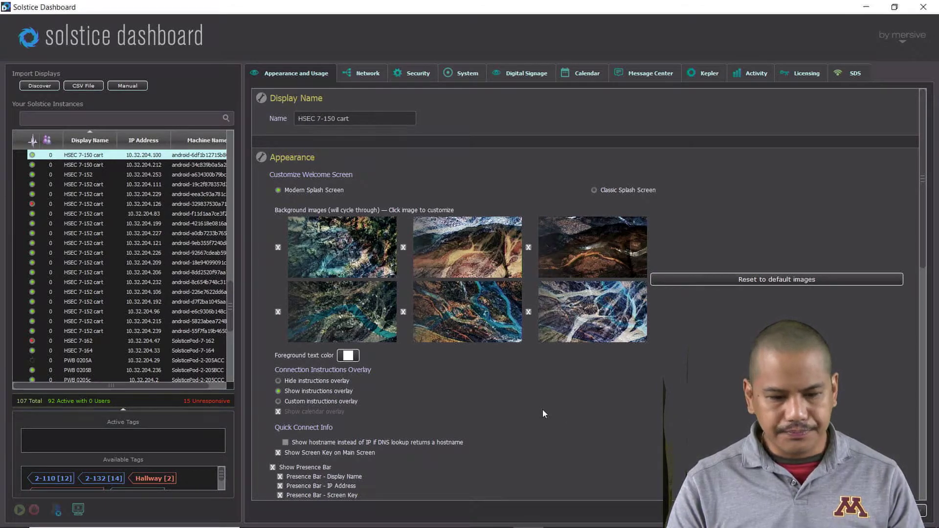
scroll(542, 410, "down", 8)
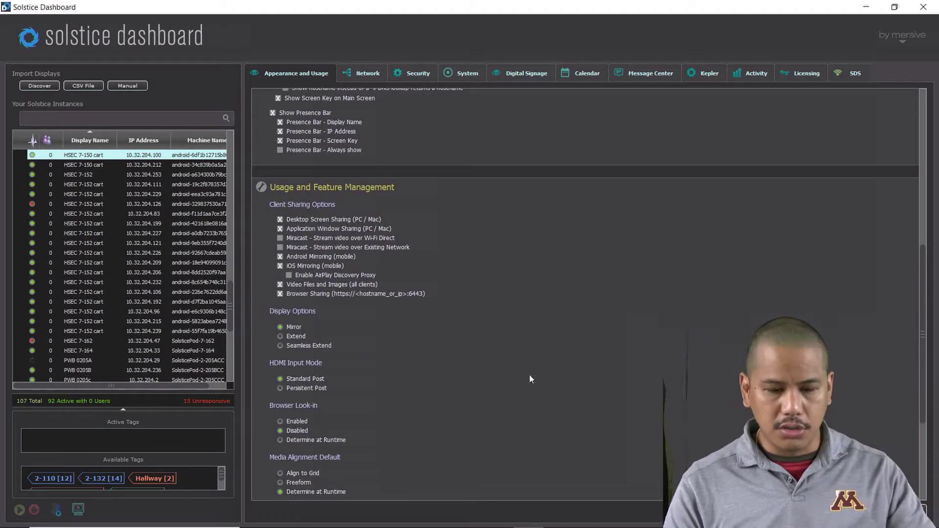
Step: Review the selected cart display's network, security, system, digital signage and calendar settings
left_click(368, 74)
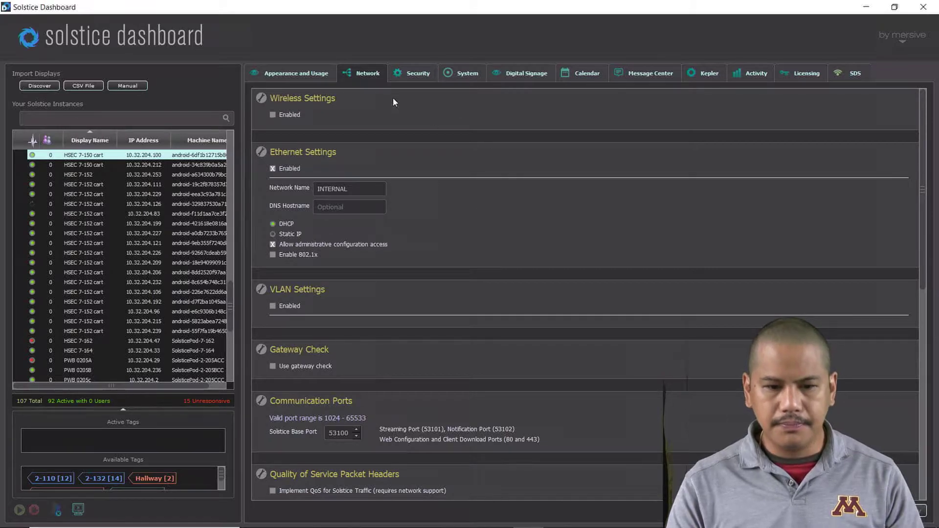
left_click(409, 76)
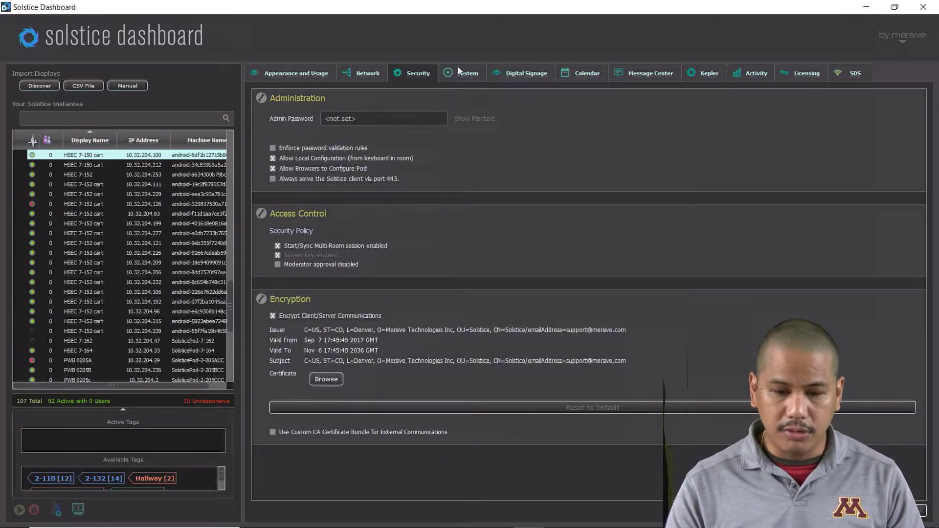
left_click(468, 77)
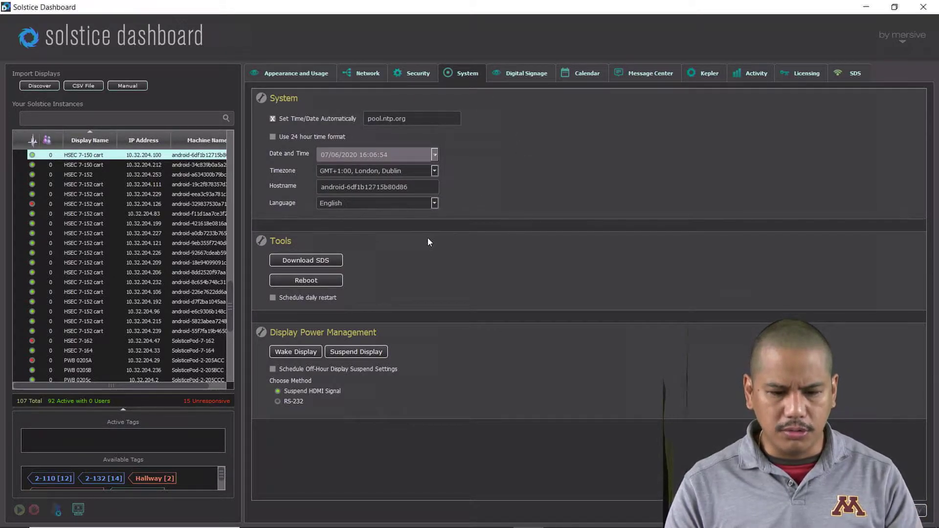
left_click(522, 72)
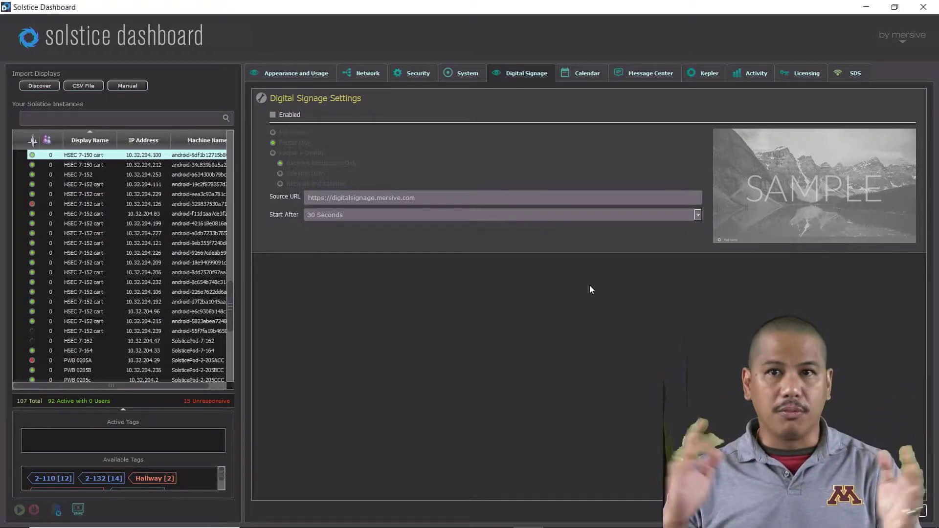
left_click(580, 73)
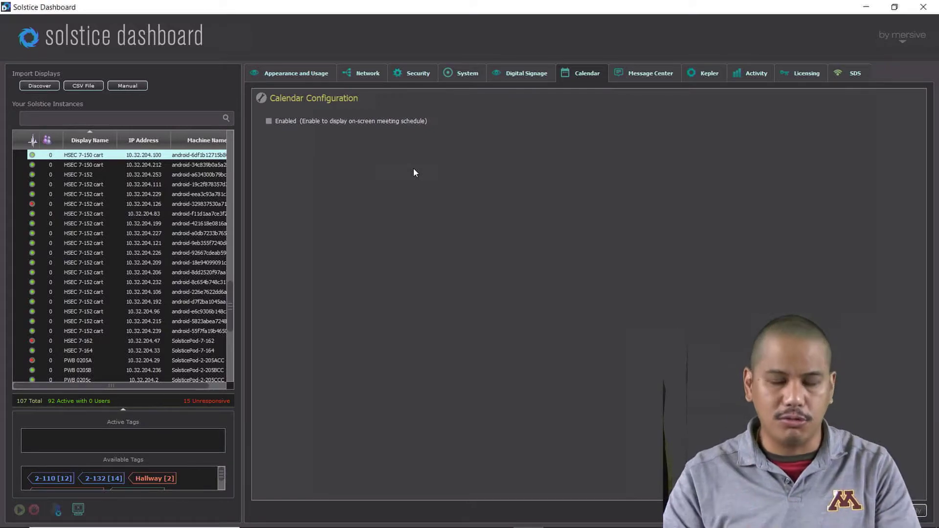
Step: Examine the selected display's message bulletin feeds and read the full custom message text without changing it
left_click(647, 77)
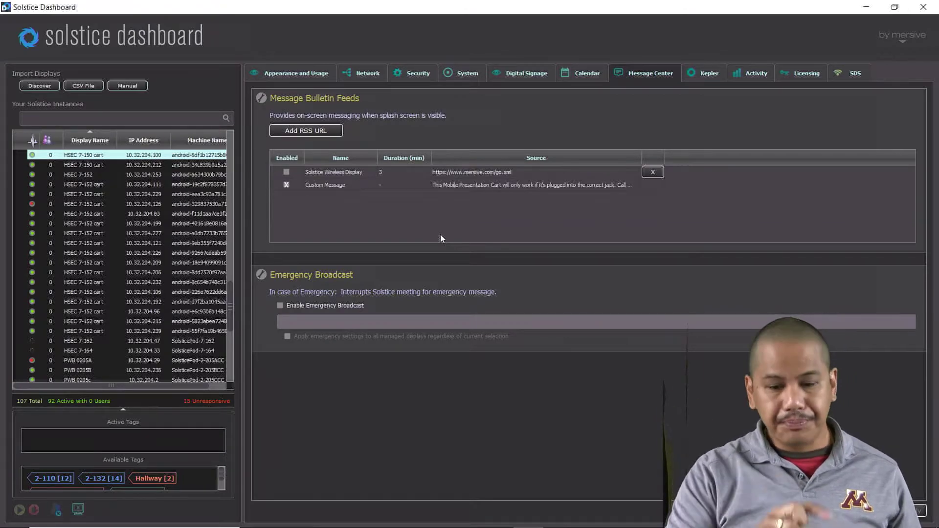
double_click(436, 188)
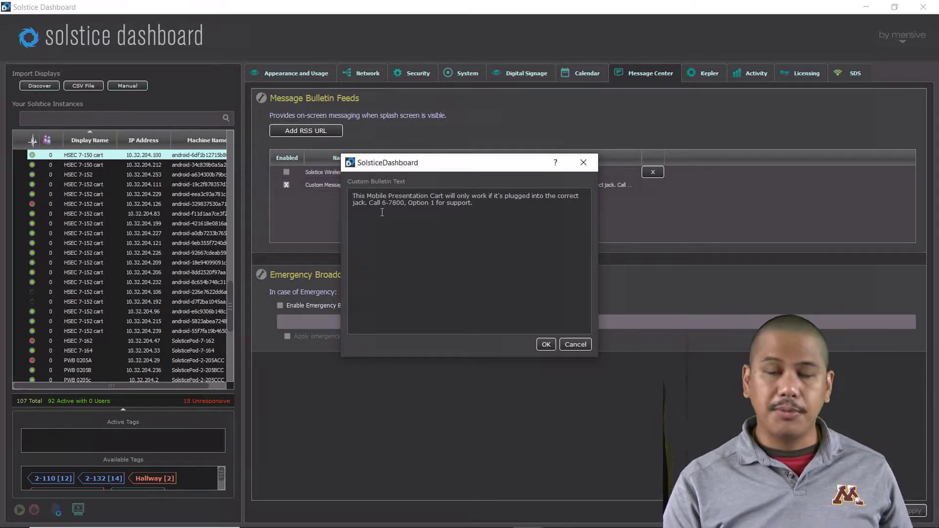
left_click(590, 166)
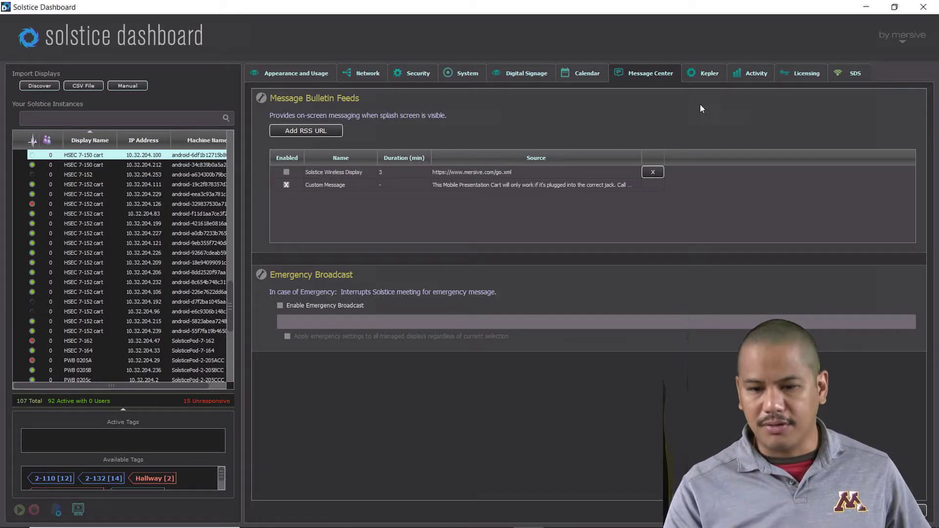
Step: View the Kepler cloud page and look through the activity list of all displays, widening its Version column
left_click(704, 77)
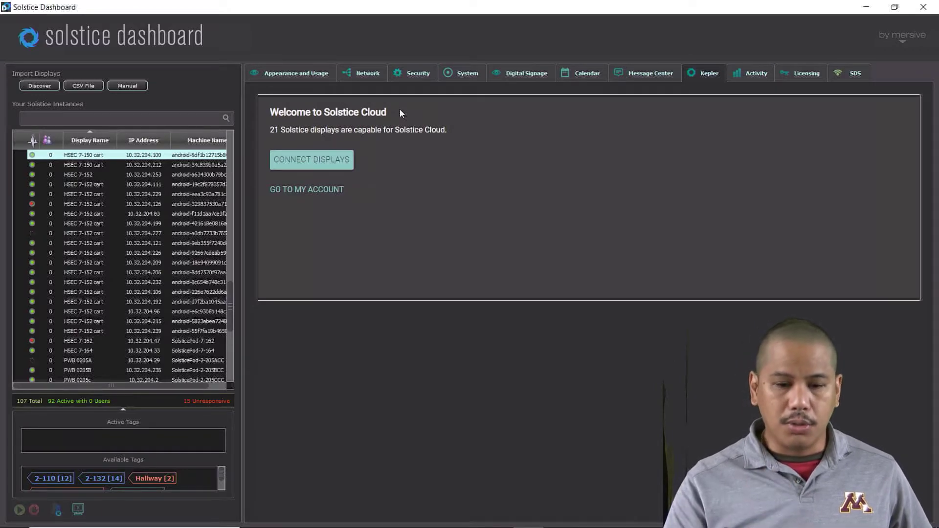
left_click(756, 73)
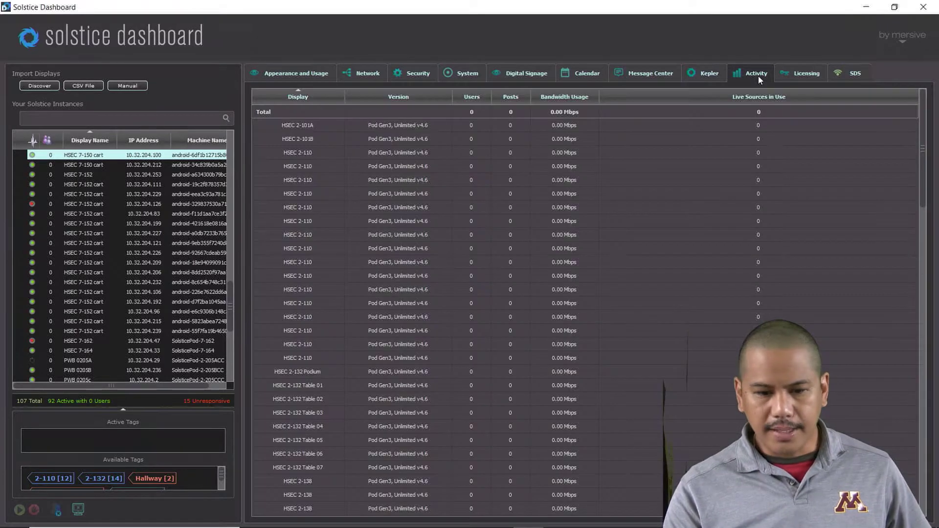
scroll(422, 303, "down", 10)
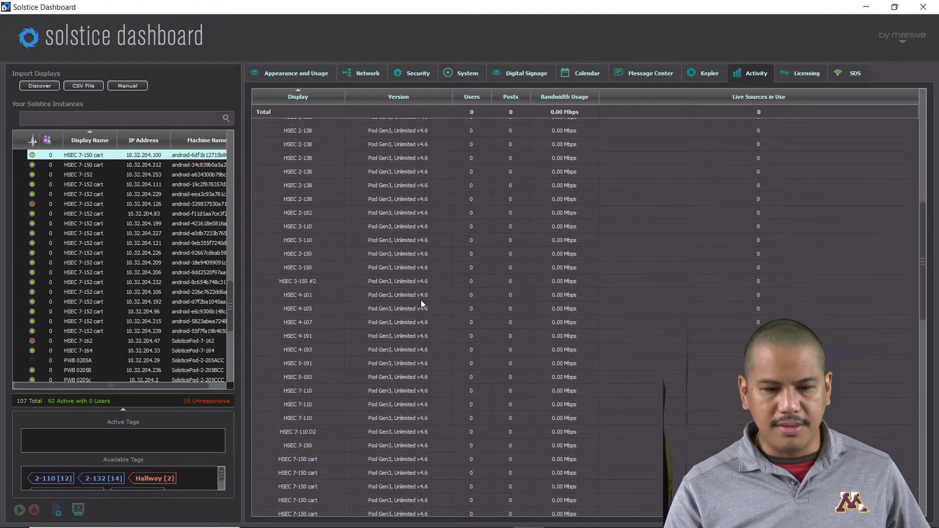
left_click_drag(452, 97, 477, 98)
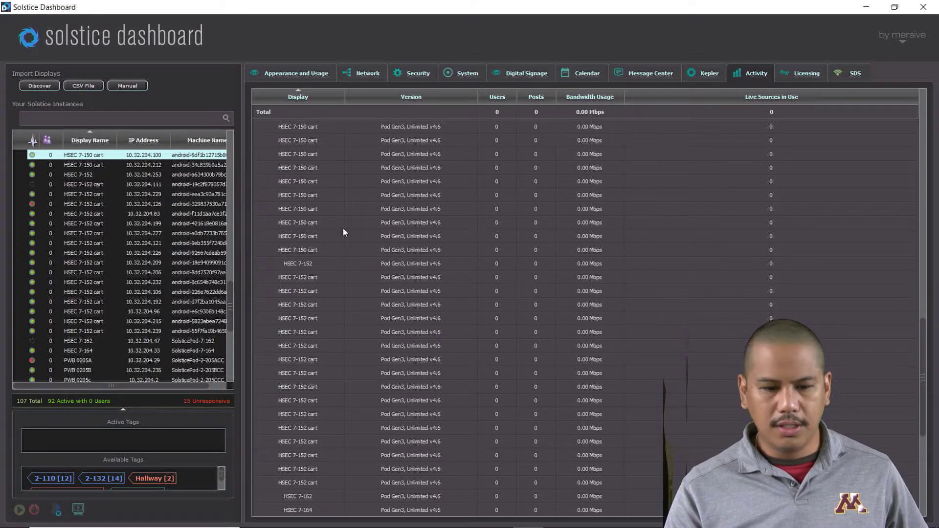
scroll(307, 194, "up", 15)
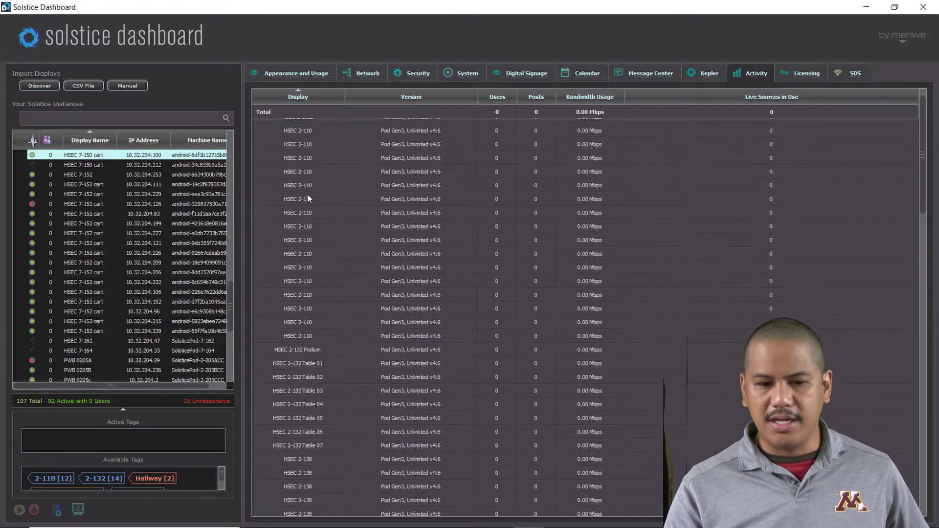
Step: Finish with the activity list and examine the licensing page's status, version and subscription date for each display
scroll(368, 219, "up", 2)
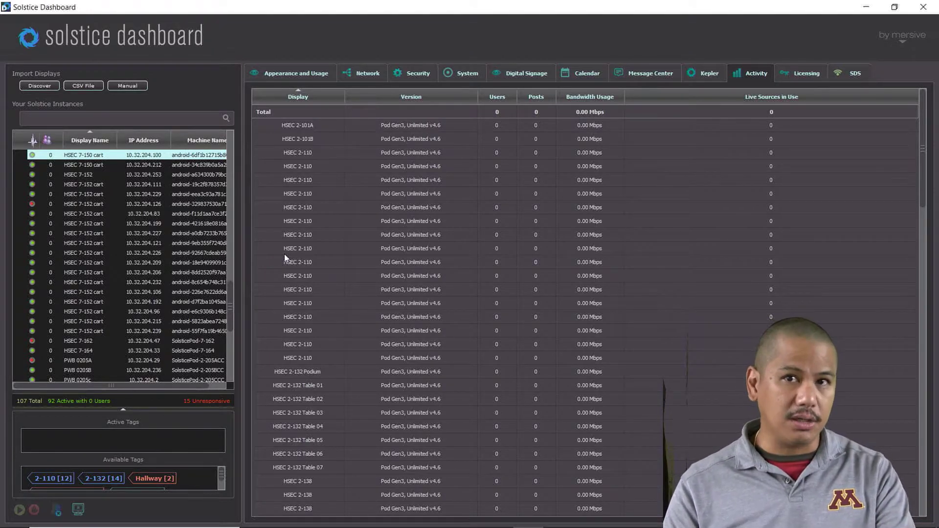
left_click(802, 71)
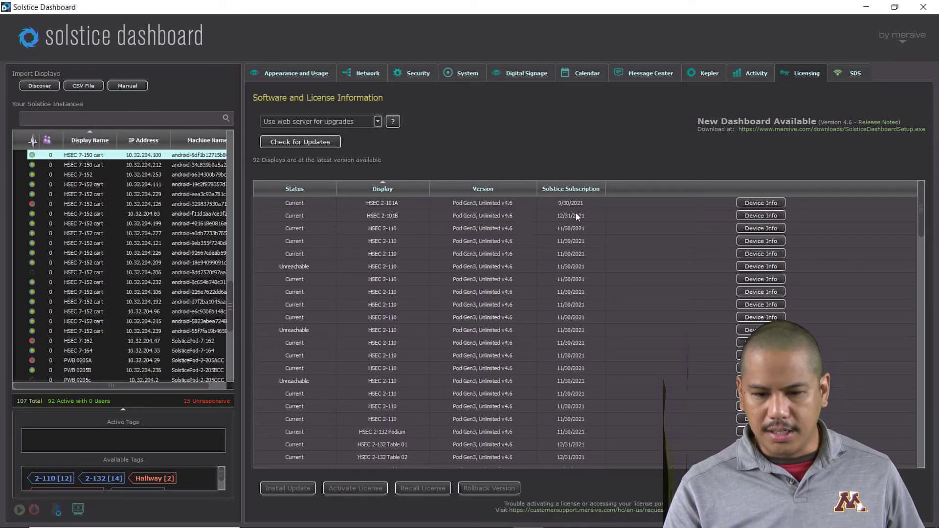
scroll(390, 330, "down", 5)
scroll(391, 331, "up", 5)
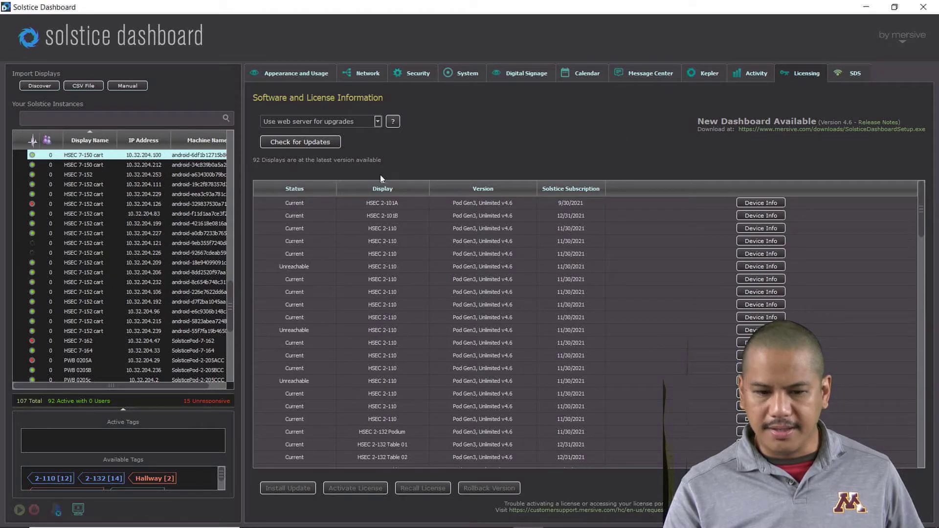
scroll(360, 374, "down", 5)
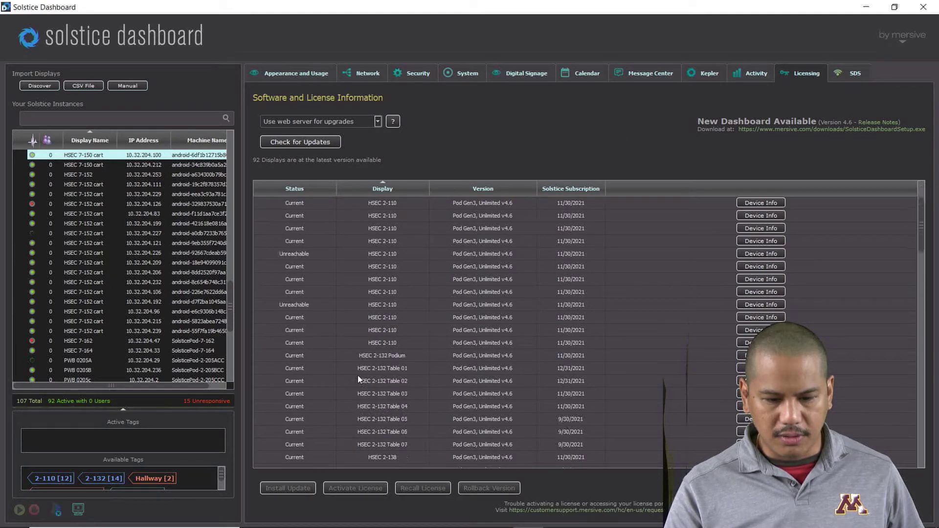
scroll(358, 376, "down", 5)
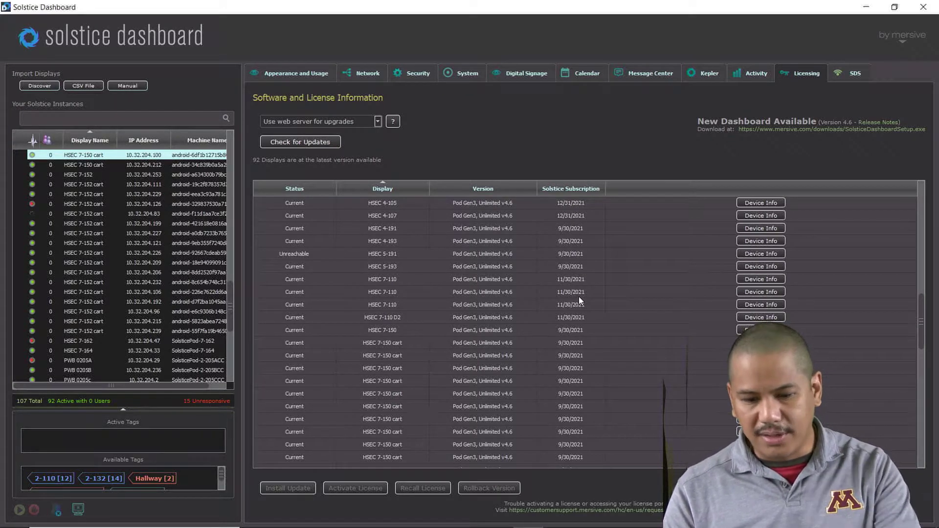
scroll(503, 302, "up", 5)
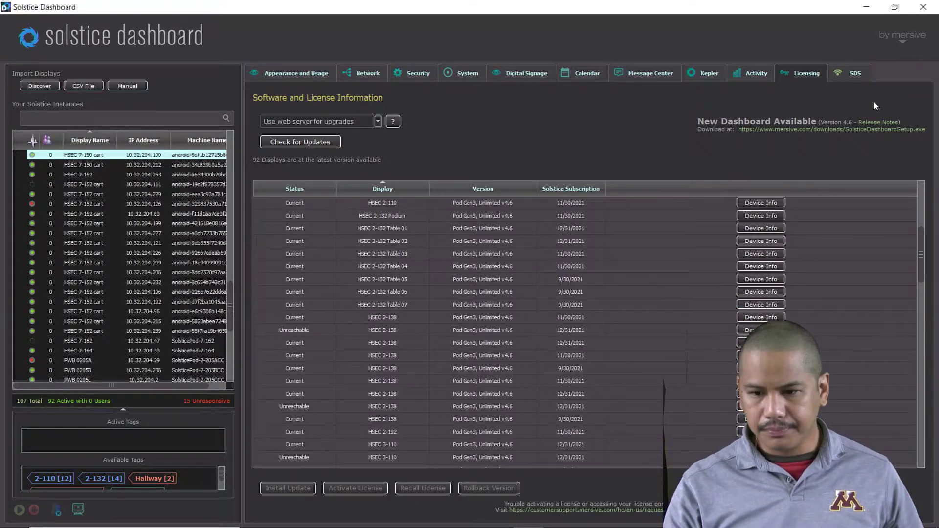
Step: View the Solstice Discovery Service page, expand its details, and look through the managed displays with their tags and IP addresses
left_click(852, 78)
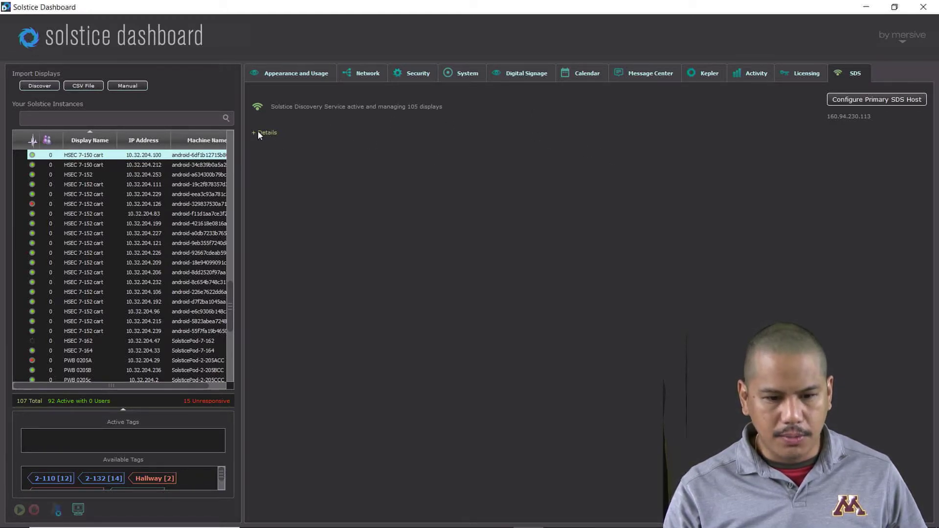
left_click(258, 131)
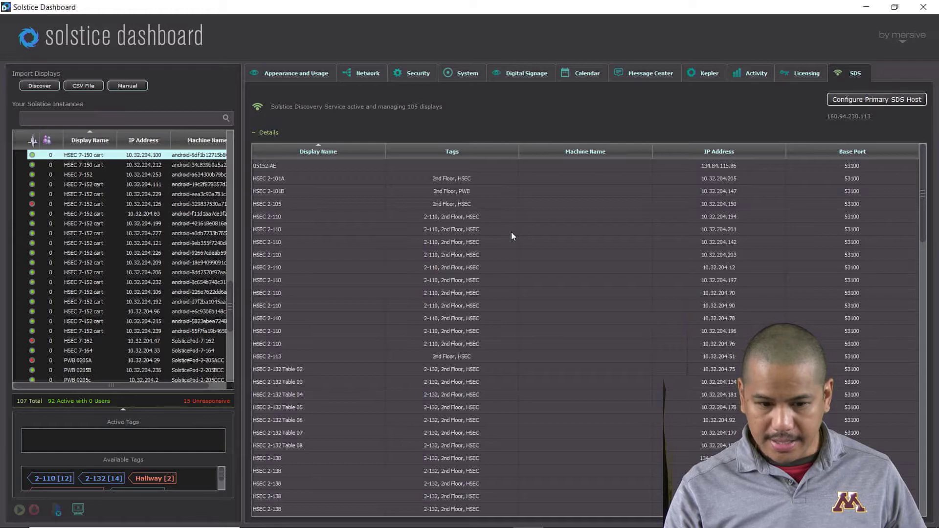
scroll(439, 326, "down", 15)
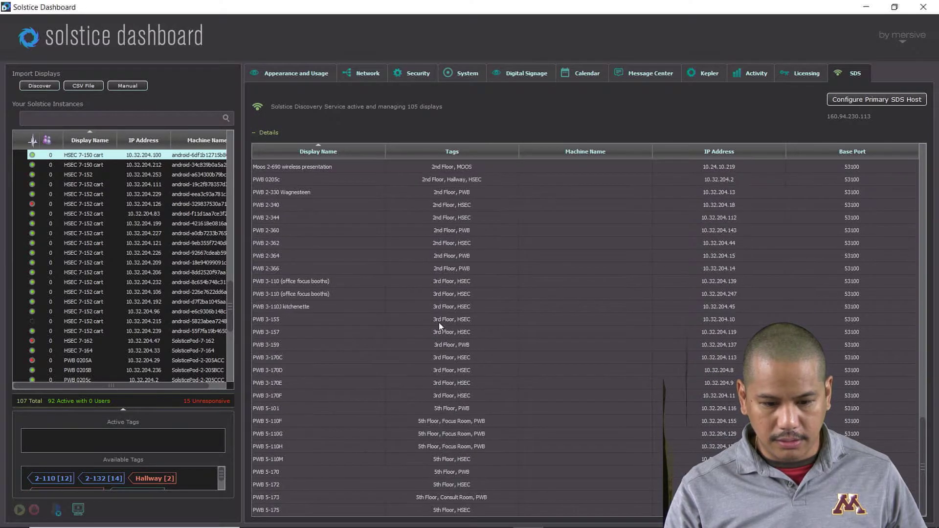
scroll(591, 370, "up", 15)
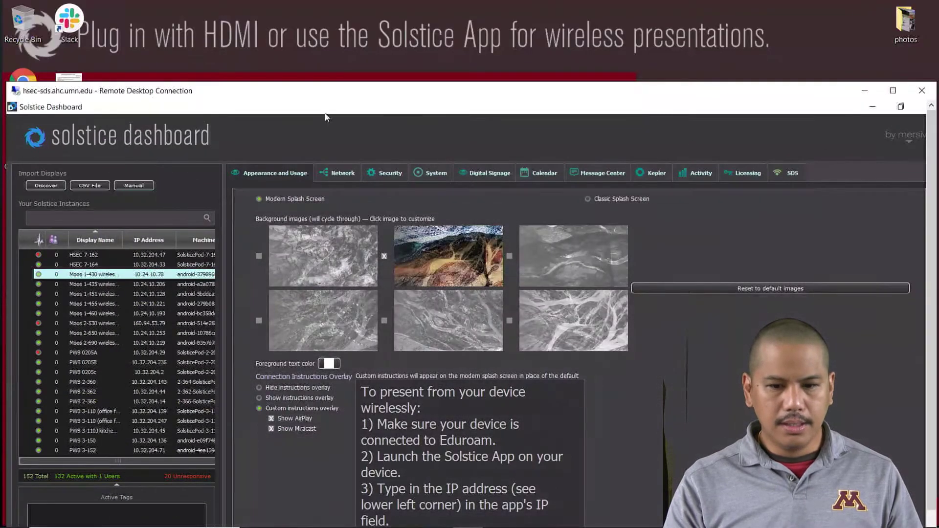
Step: Switch to the hsec-sds.ahc.umn.edu Remote Desktop session running Solstice Dashboard and maximize its window
left_click_drag(446, 94, 442, 27)
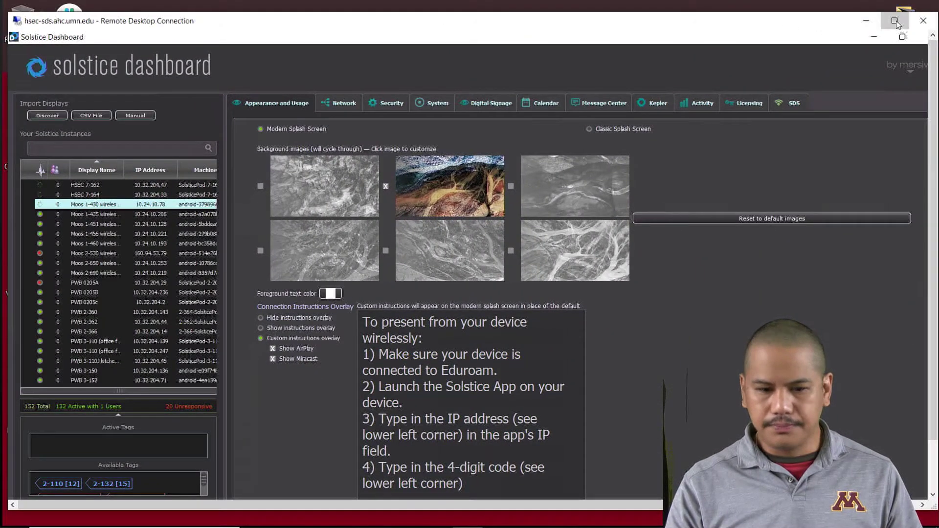
left_click(887, 22)
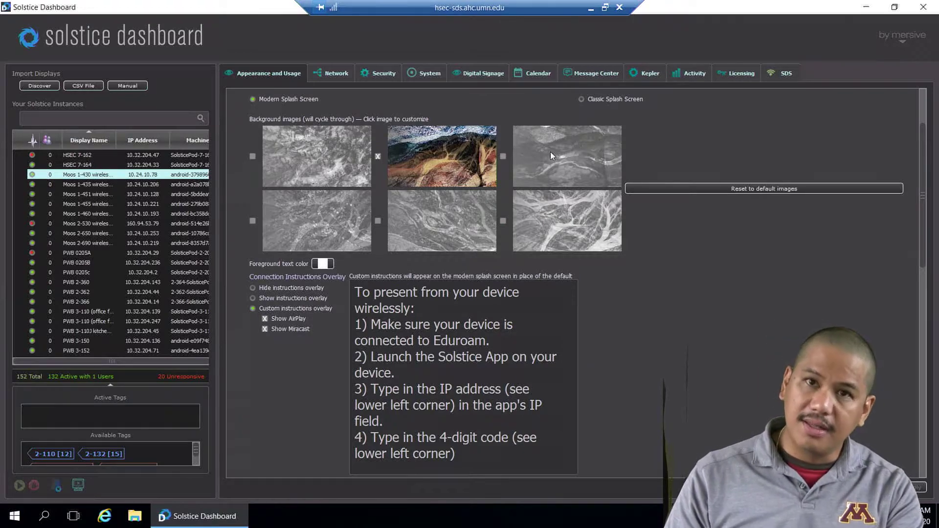
mouse_move(550, 155)
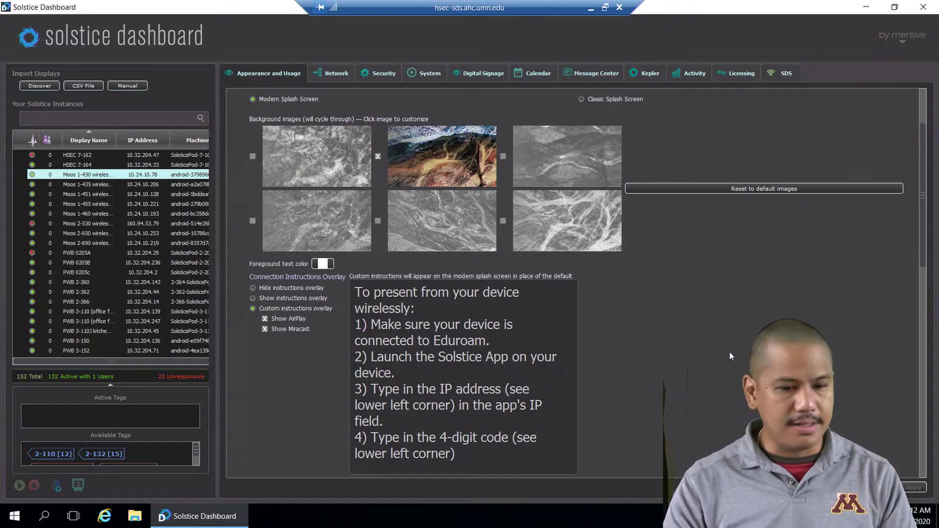
Step: Examine the Solstice instances list grouped by pod firmware version, from the v4.2.14160 group through the v4.6.19568 group
scroll(117, 186, "up", 5)
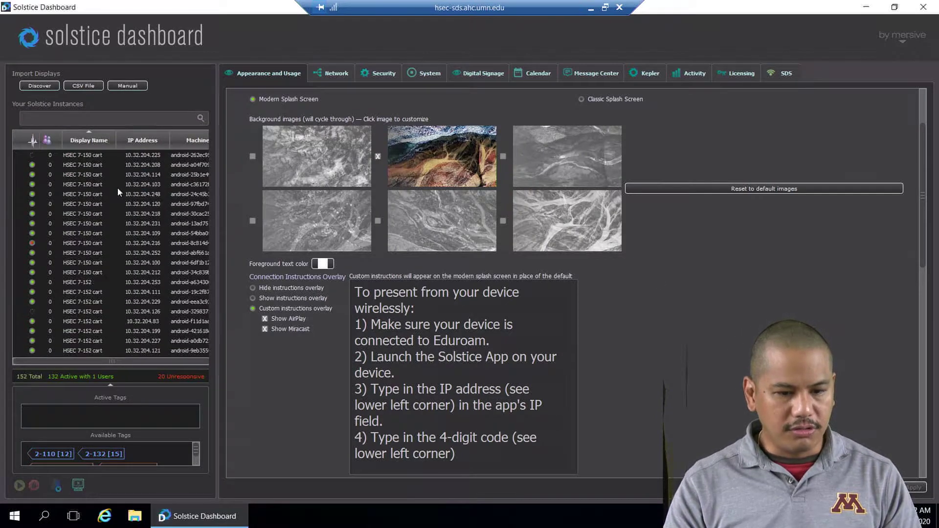
scroll(118, 190, "up", 5)
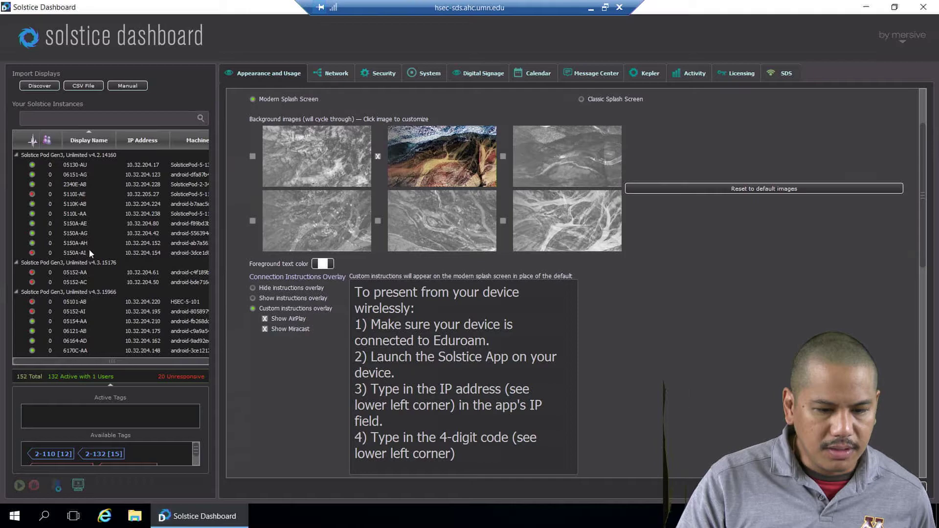
scroll(89, 229, "down", 3)
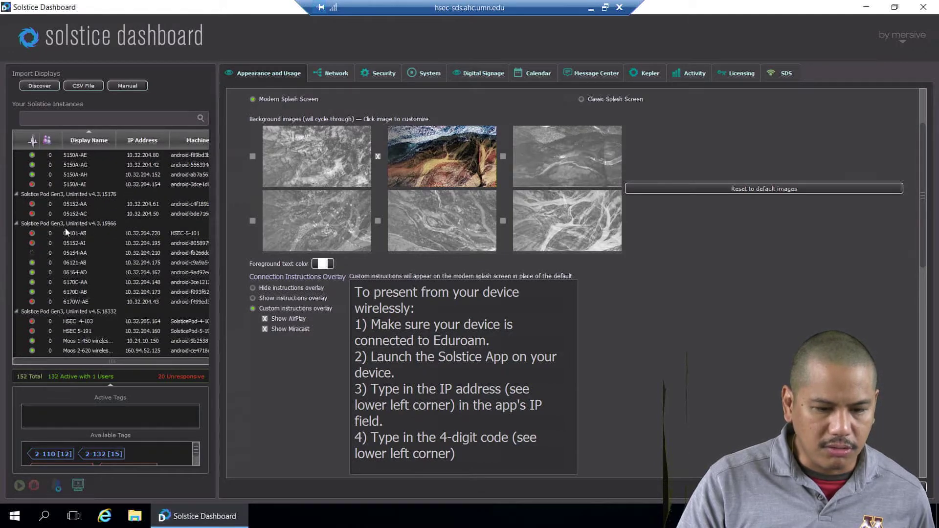
scroll(75, 257, "down", 1)
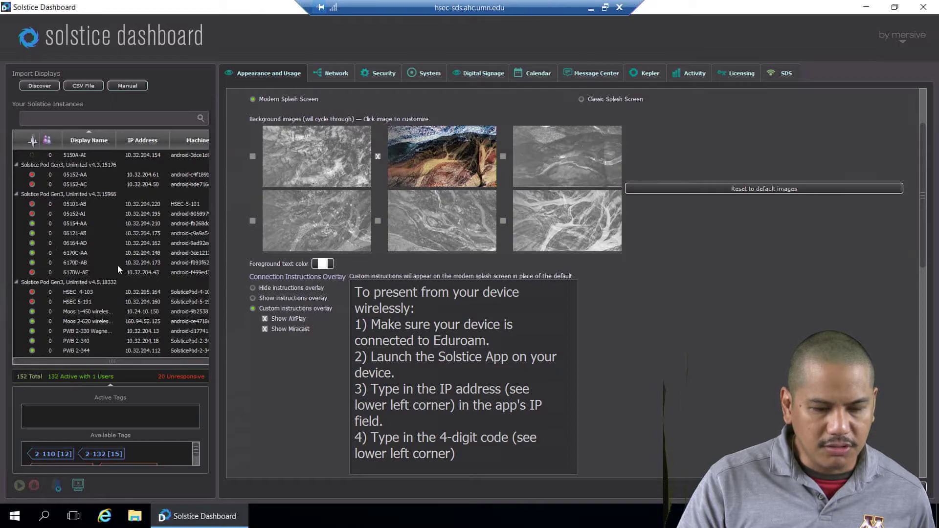
scroll(114, 252, "down", 3)
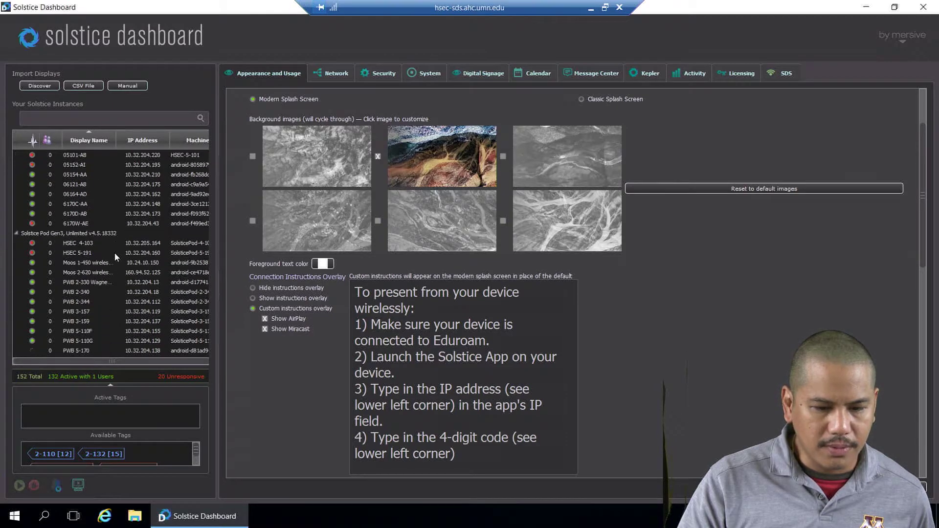
scroll(99, 255, "down", 8)
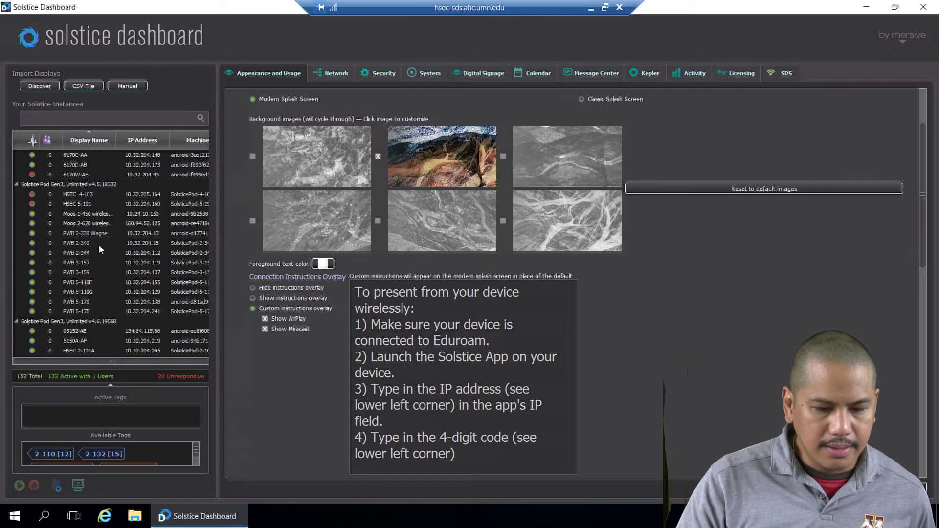
scroll(119, 269, "up", 7)
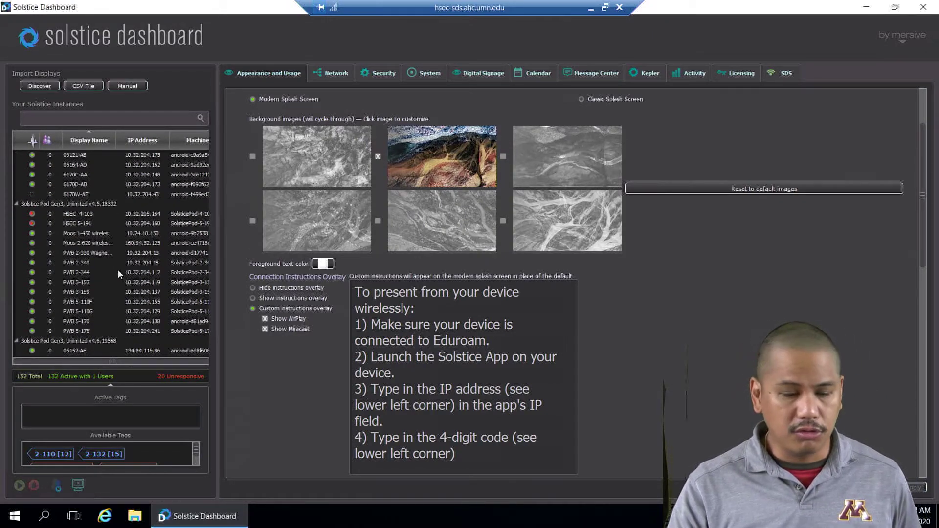
scroll(86, 221, "up", 6)
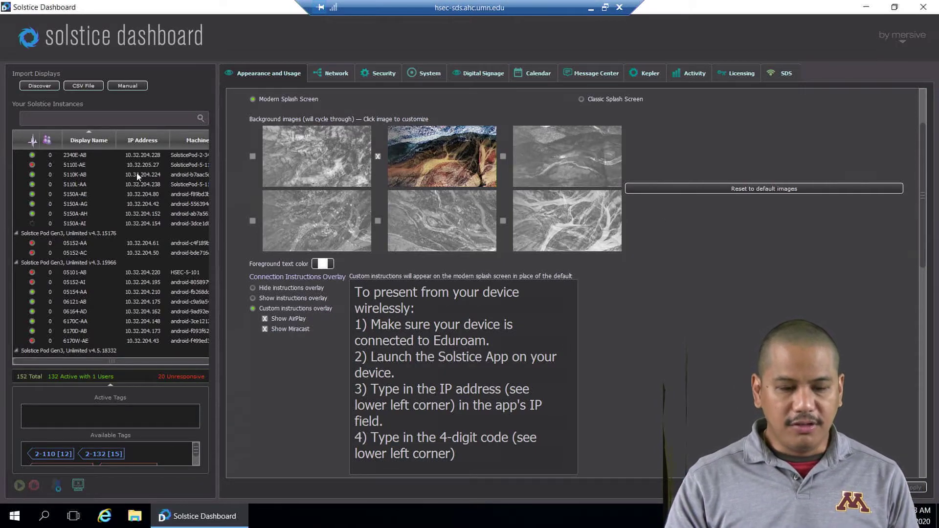
scroll(118, 206, "up", 1)
scroll(119, 202, "down", 10)
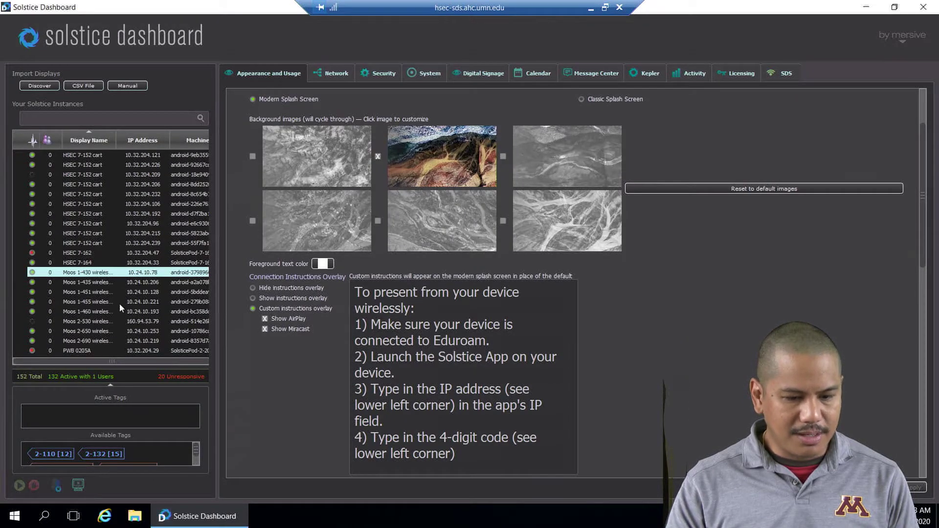
scroll(113, 300, "down", 5)
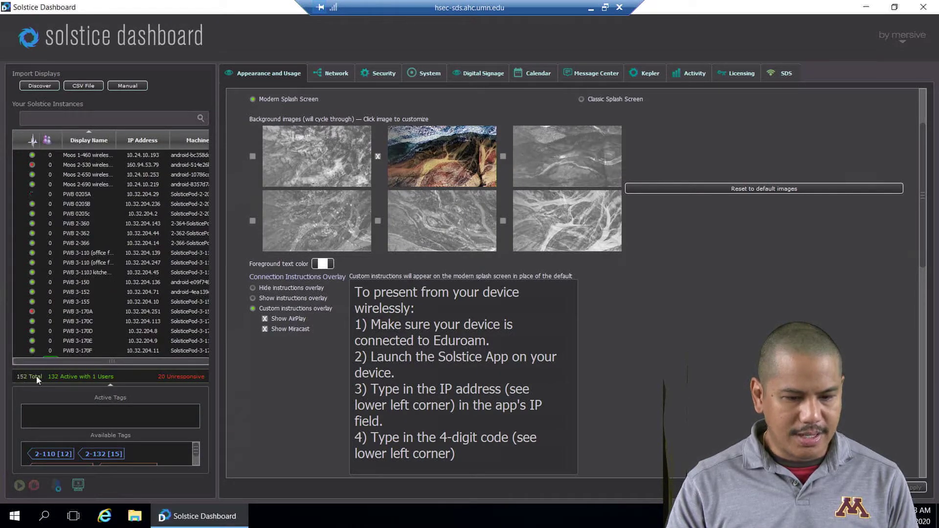
scroll(87, 295, "up", 6)
scroll(88, 175, "down", 10)
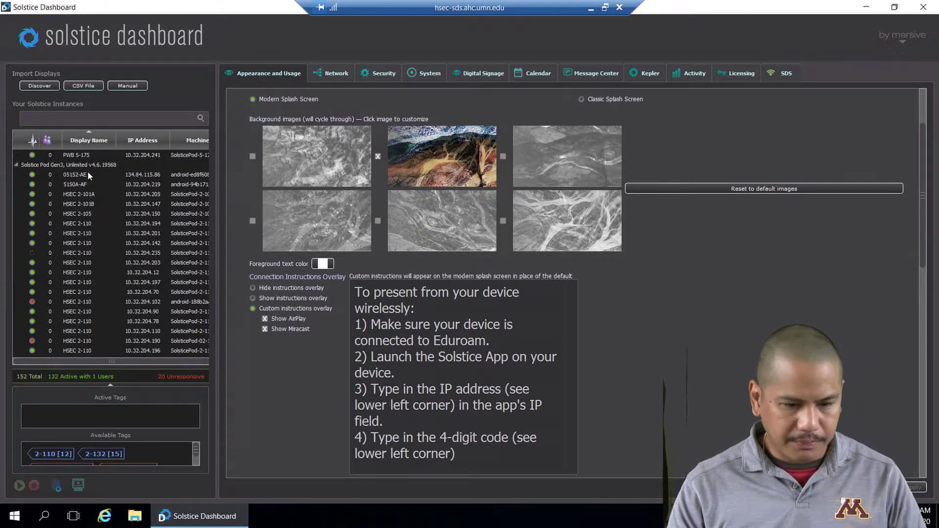
scroll(92, 197, "up", 6)
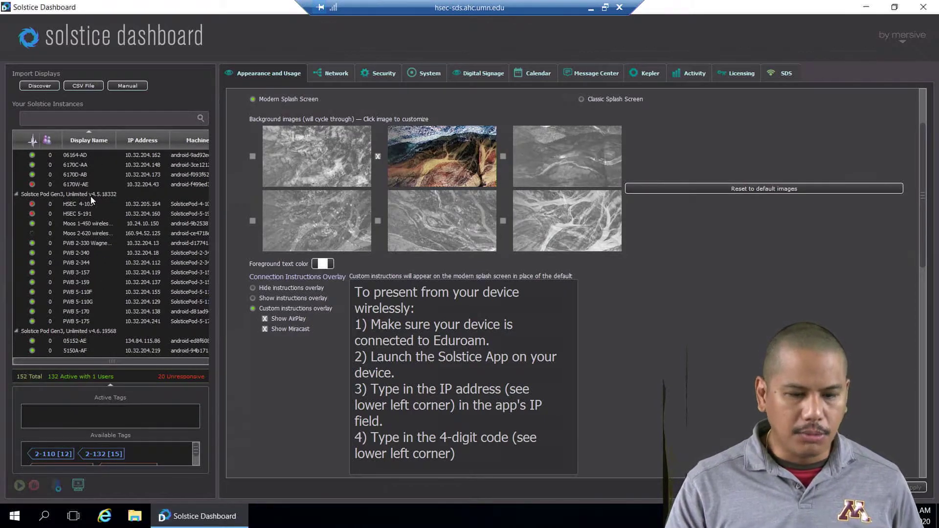
scroll(90, 195, "up", 6)
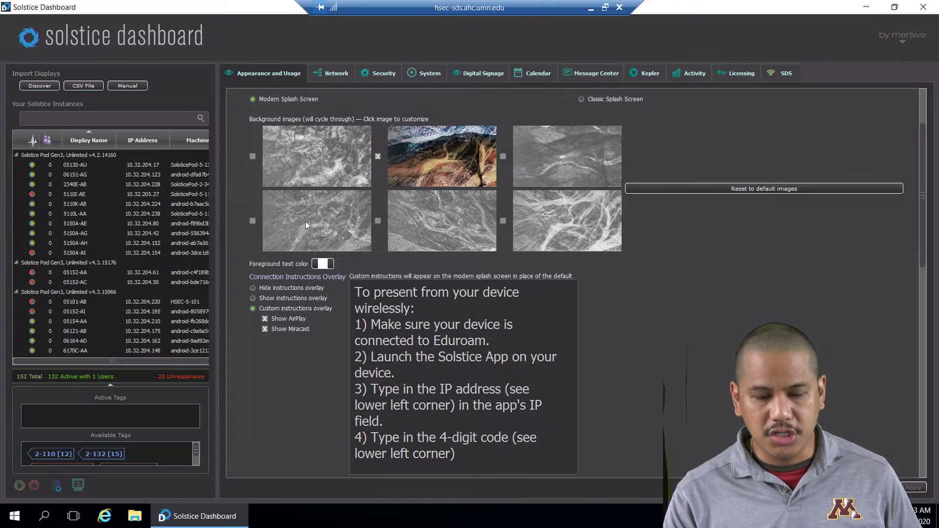
Step: Select the 05130-AU display in the v4.2.14160 group and review its display name and appearance settings
left_click(83, 164)
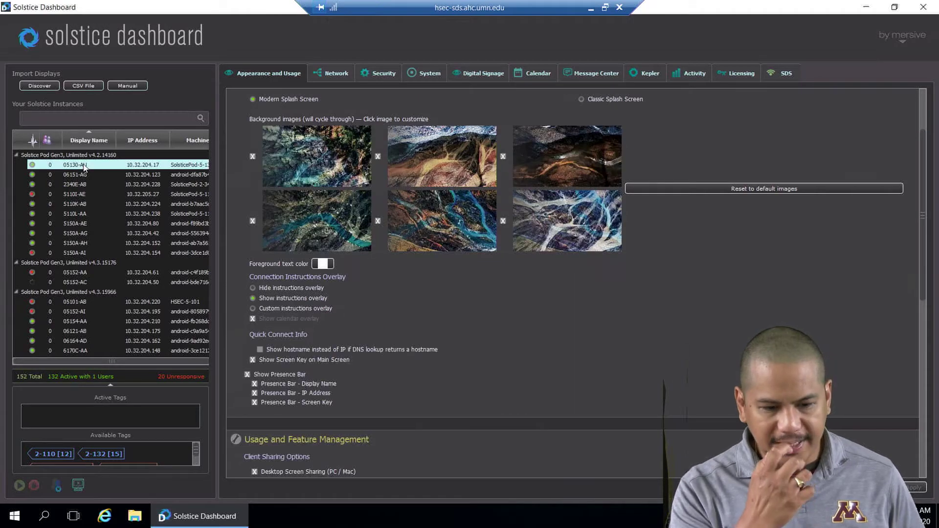
scroll(349, 168, "up", 3)
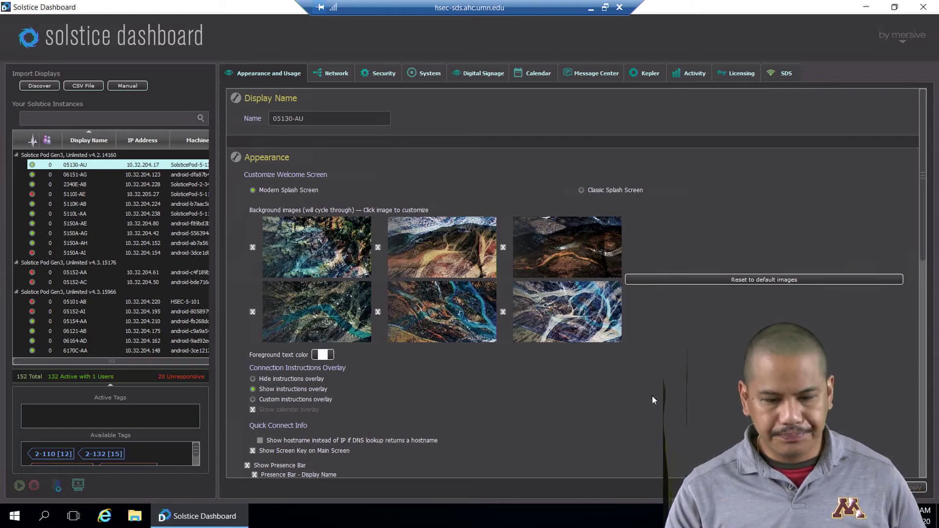
scroll(709, 393, "down", 2)
scroll(572, 284, "up", 2)
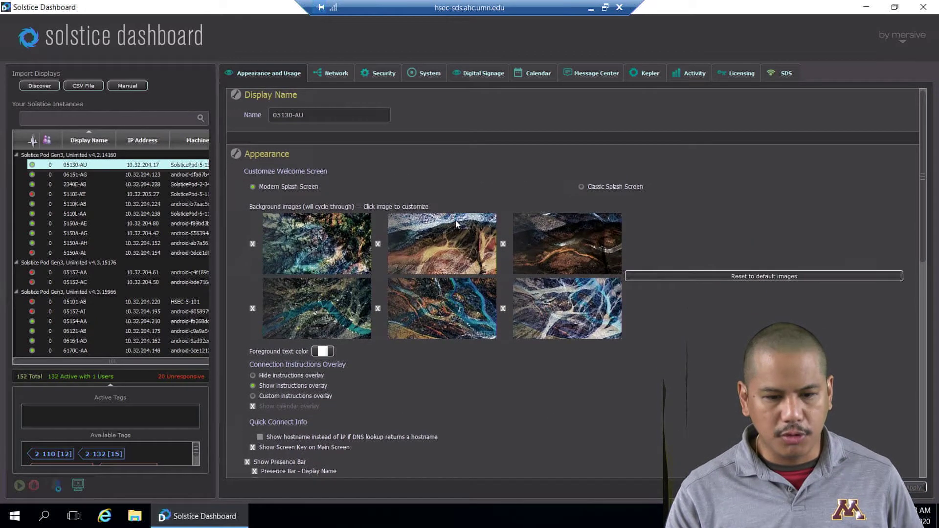
left_click(316, 114)
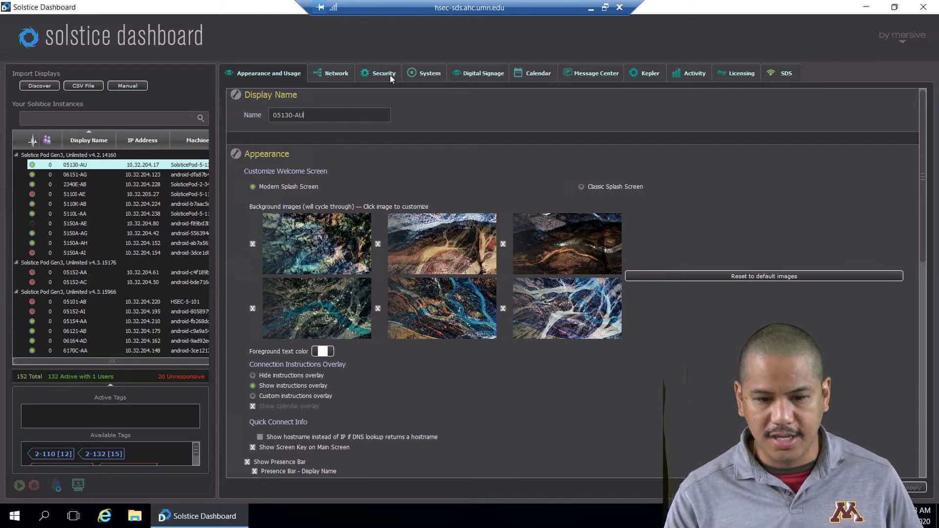
Step: Check the selected display's digital signage and appearance settings, and view the Solstice Discovery Service page
left_click(481, 74)
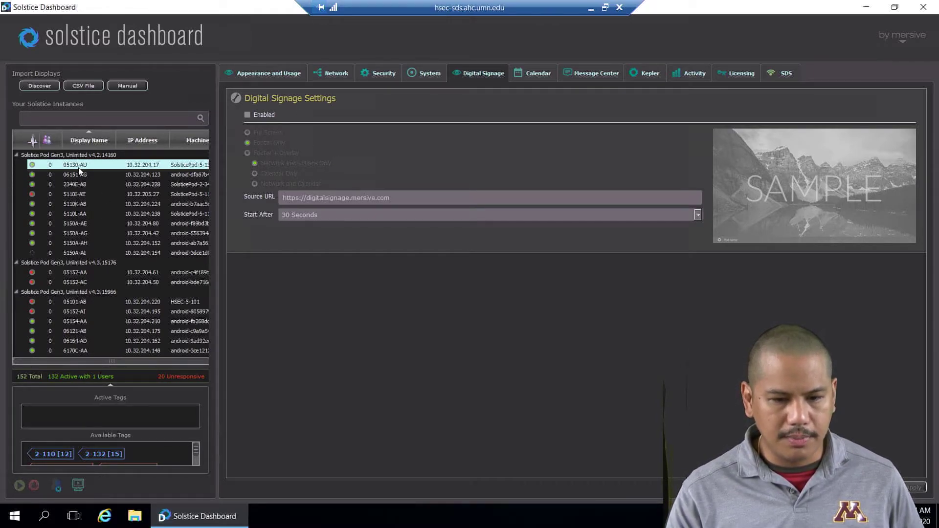
left_click(264, 73)
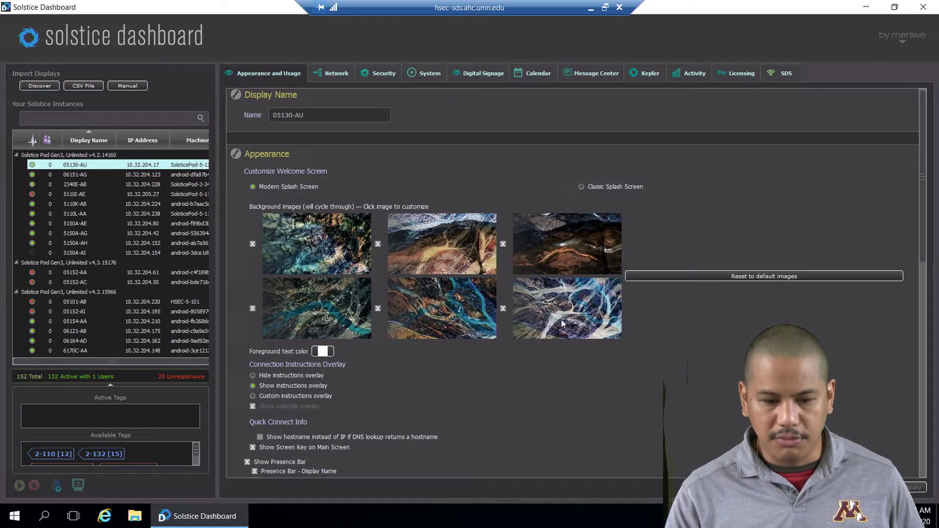
left_click(782, 74)
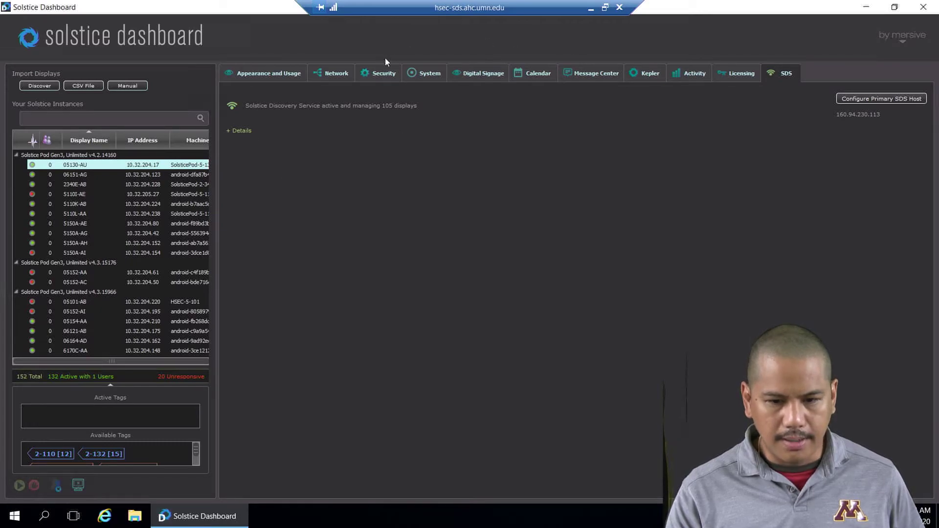
Step: Review the 05130-AU display's network settings, including the Display Discovery section with its SDS host fields
left_click(330, 75)
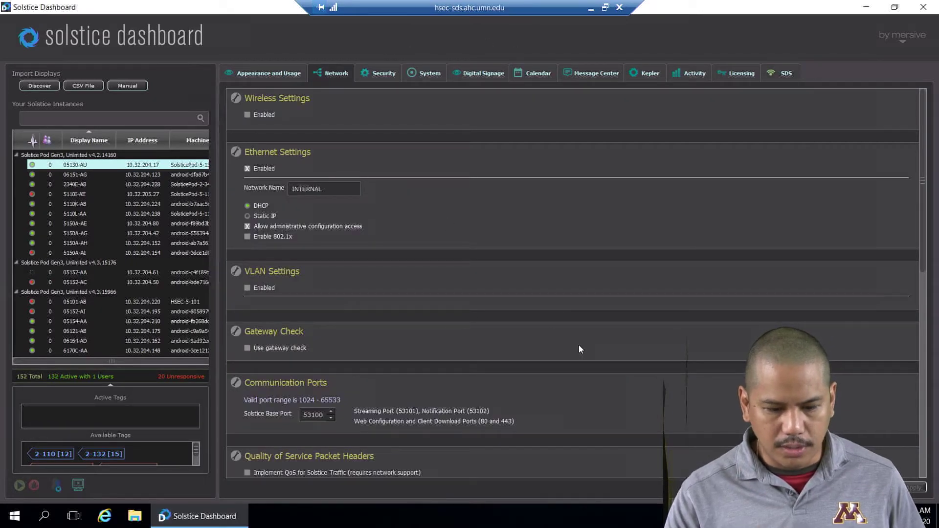
scroll(578, 344, "down", 5)
scroll(578, 349, "down", 3)
scroll(578, 349, "up", 4)
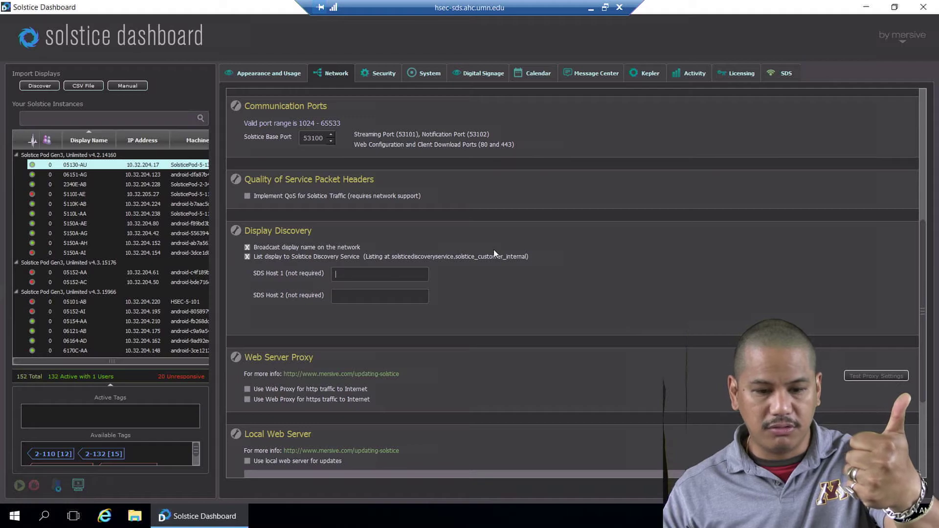
Step: Review the 05130-AU display's appearance, usage and network settings, and view the software and license information for all displays
left_click(273, 75)
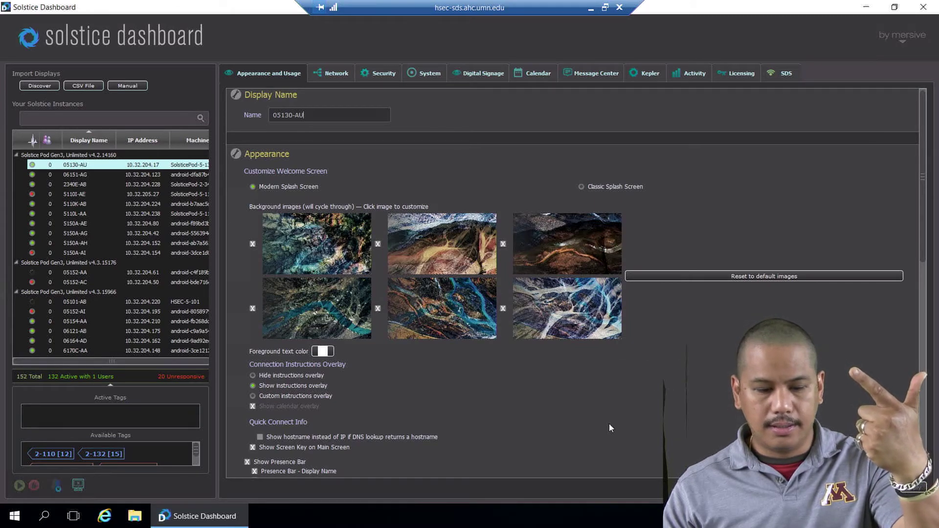
scroll(609, 423, "down", 5)
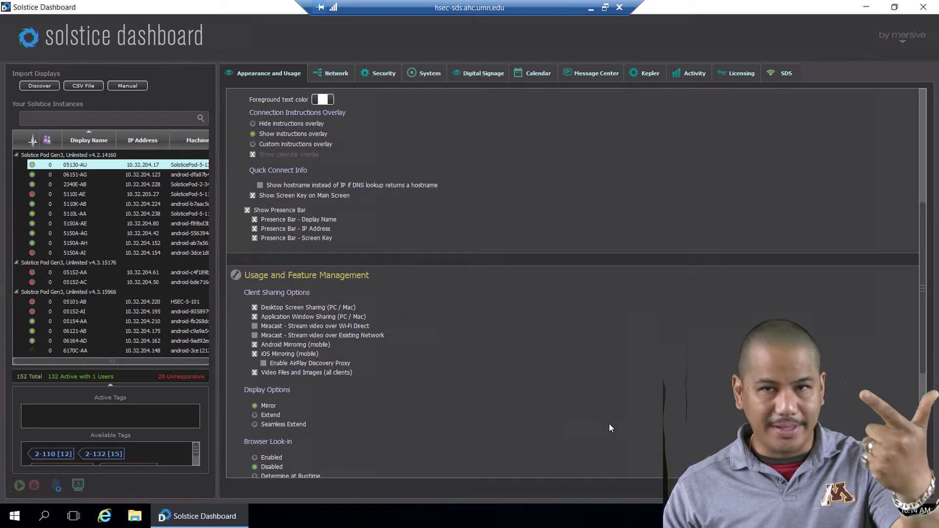
left_click(344, 76)
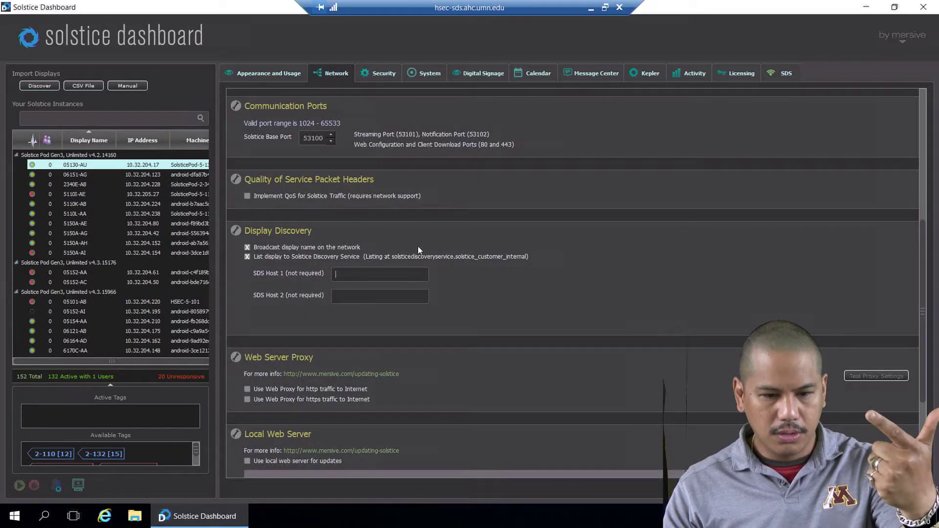
scroll(418, 245, "up", 5)
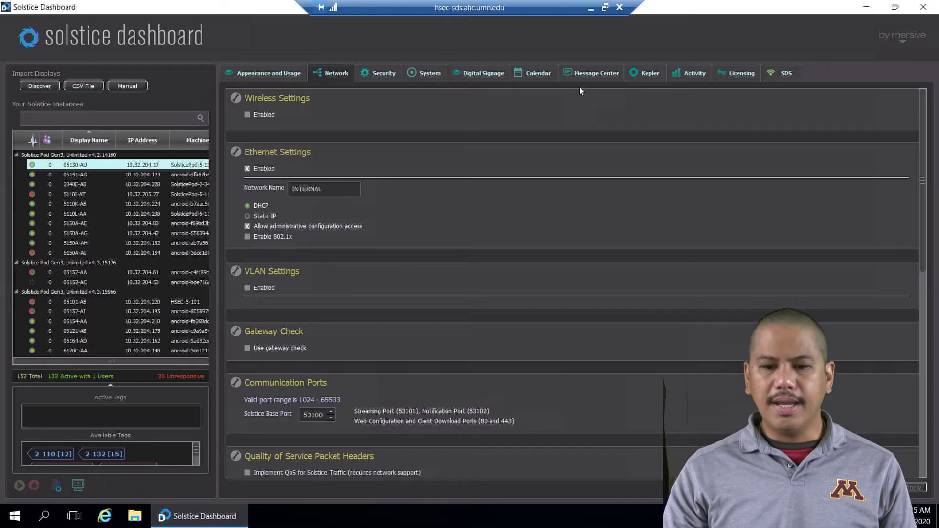
left_click(740, 73)
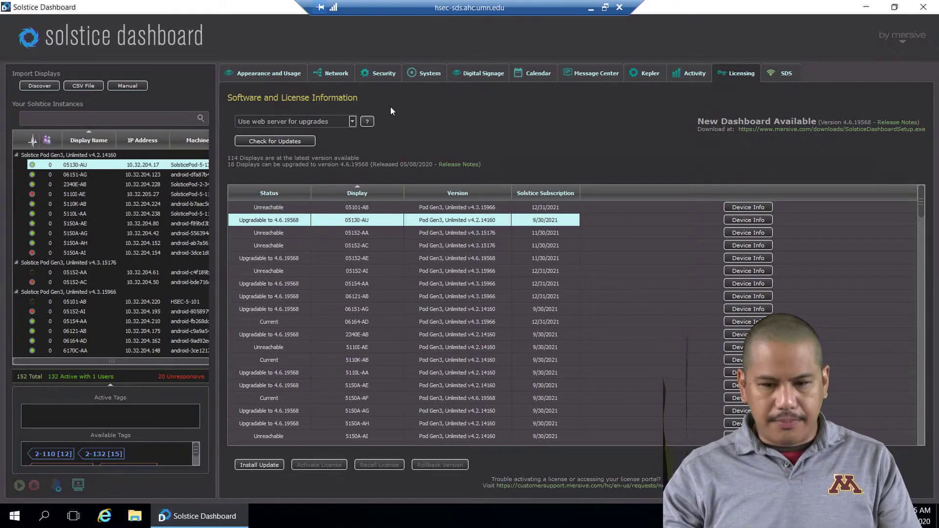
Step: Minimize the Solstice Dashboard and the remote desktop session, and switch to the Solstice Configuration window in Chrome
key("alt+Tab")
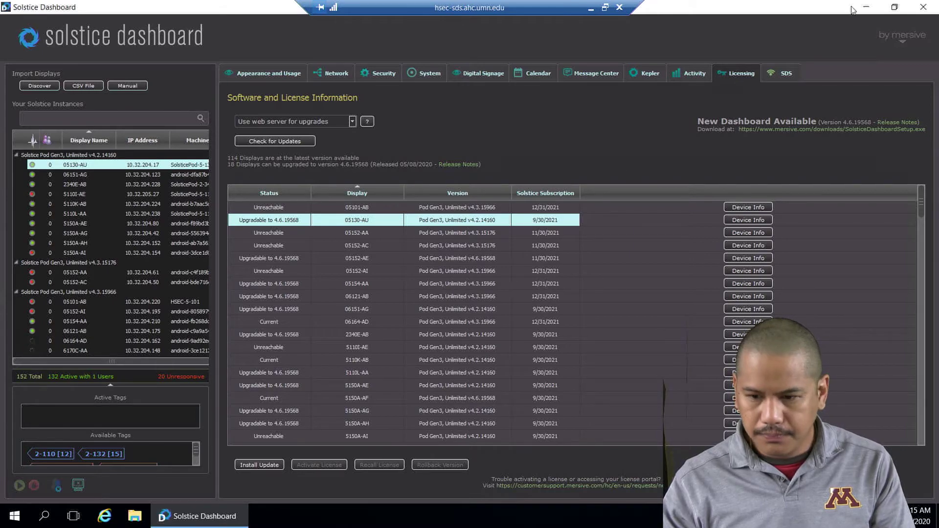
left_click(870, 7)
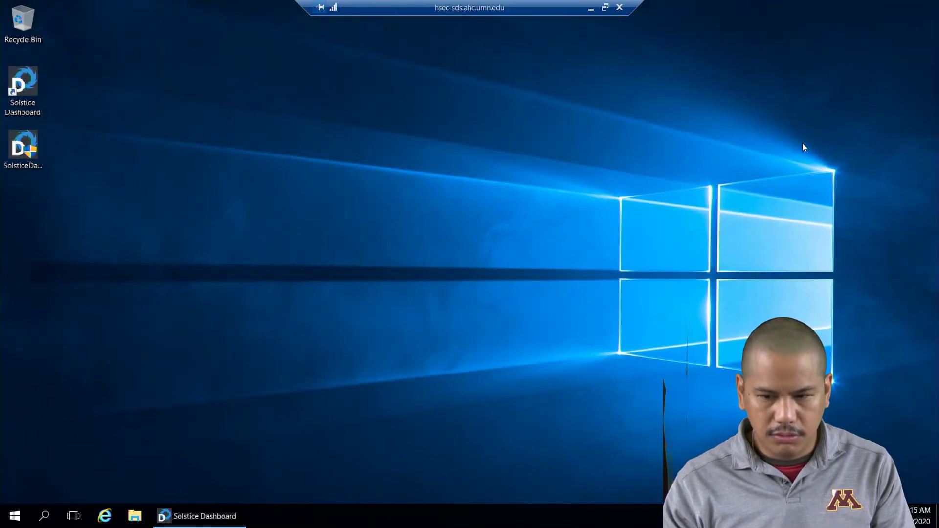
left_click(589, 8)
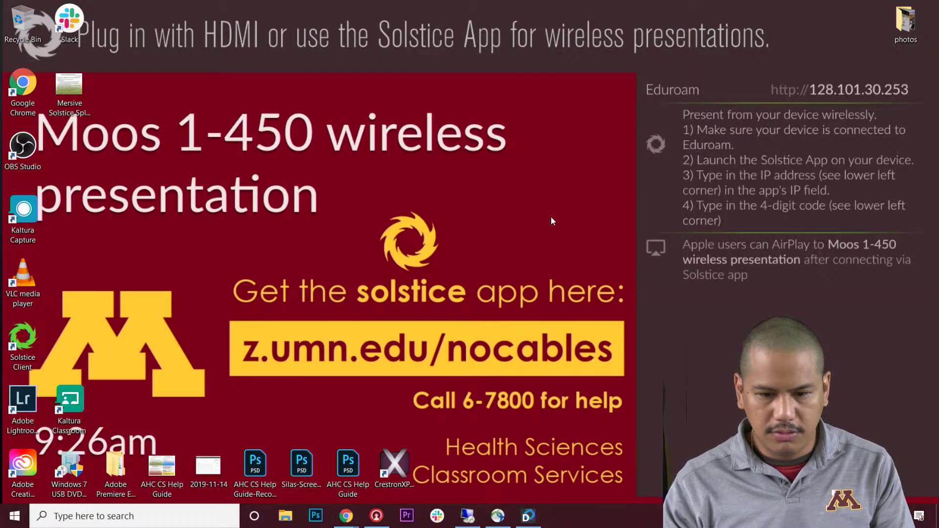
mouse_move(345, 516)
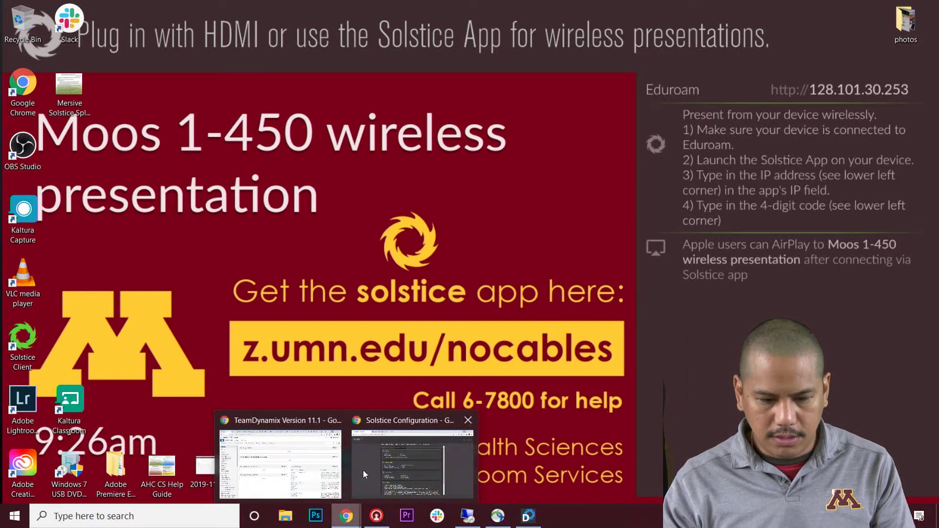
left_click(377, 460)
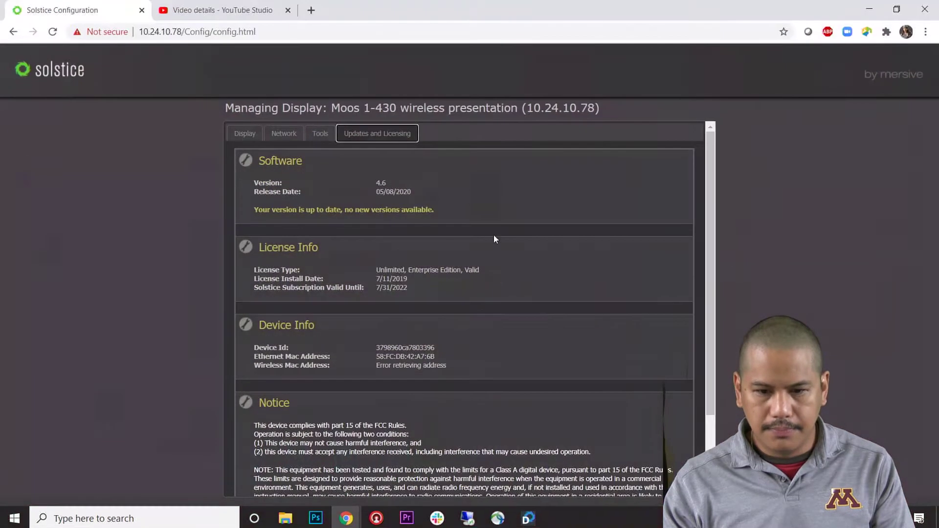
Step: Open cloud.mersive.com in a new browser tab and sign in to Solstice Cloud with the saved account credentials
left_click(311, 10)
left_click(360, 36)
type("cloud.mersive.com/manage/pods")
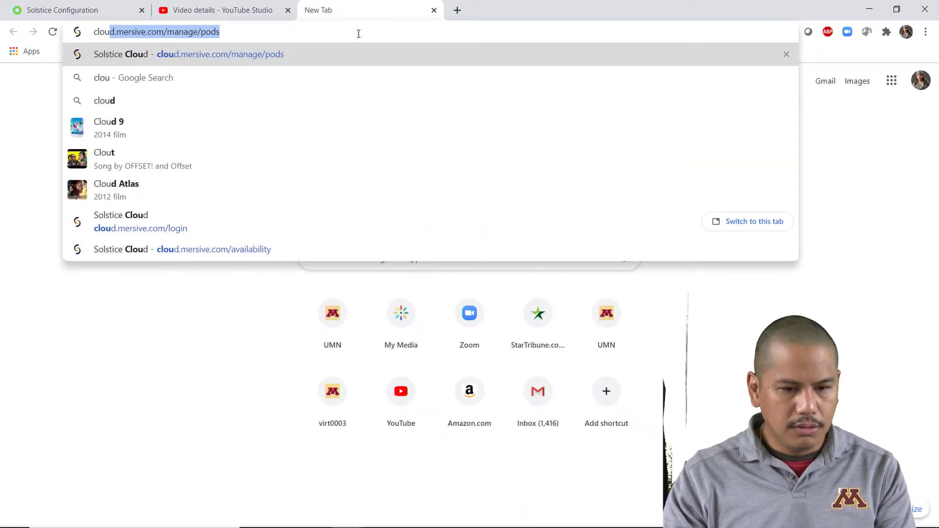
left_click(167, 32)
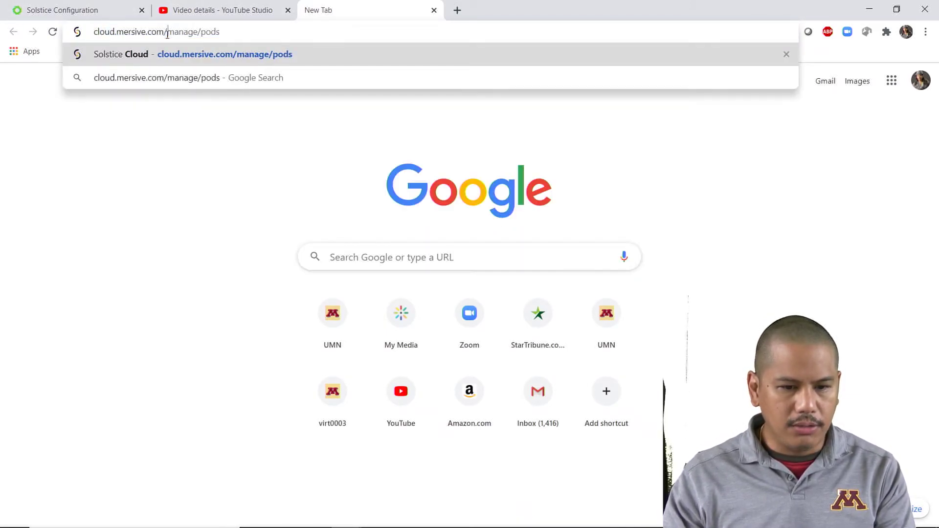
left_click_drag(165, 33, 266, 43)
key("BackSpace")
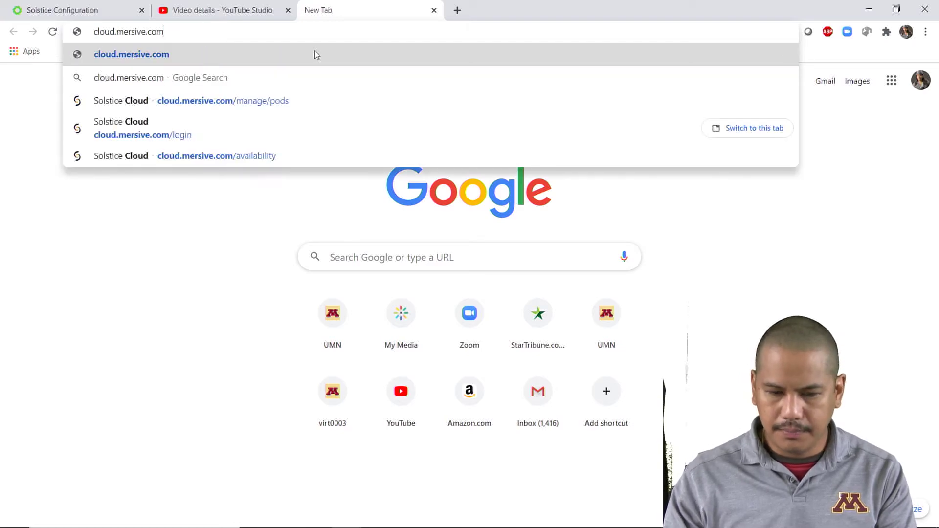
left_click(314, 55)
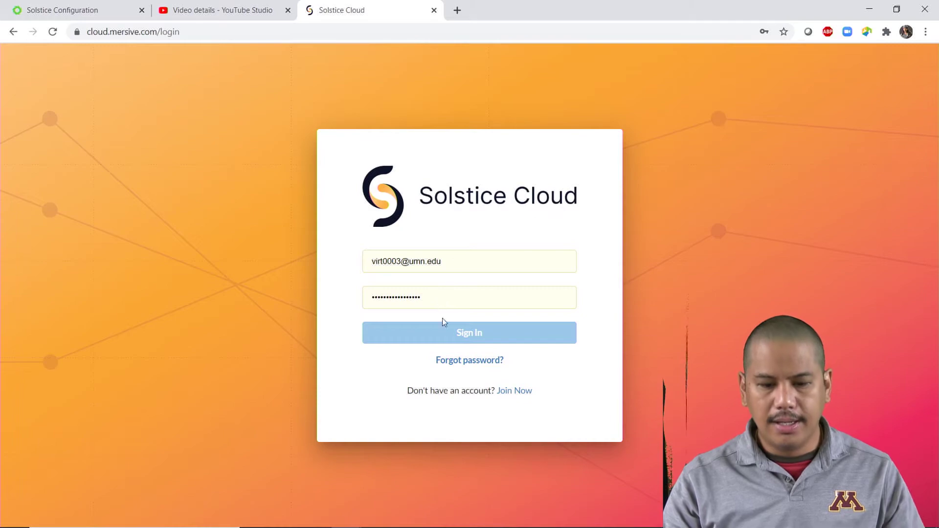
left_click(436, 334)
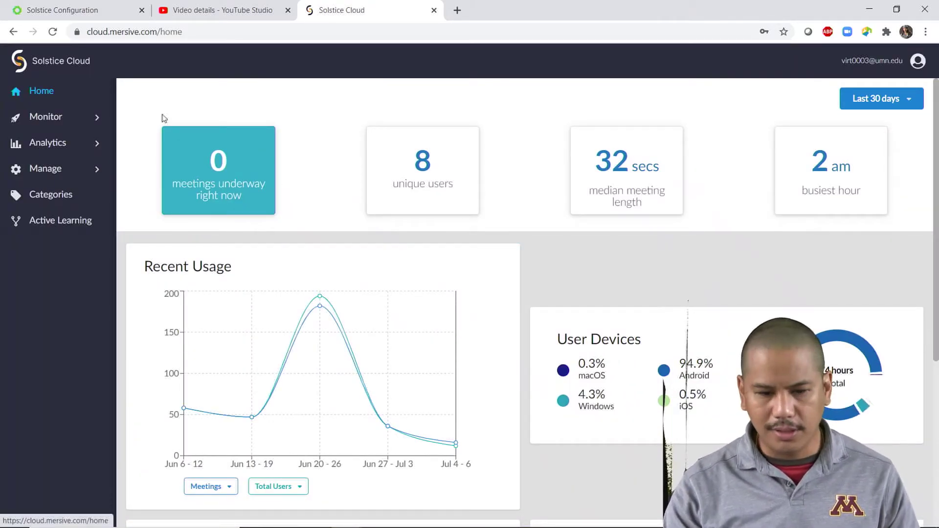
Step: Examine the pod availability list in the monitoring section, including each pod's status, uptime or downtime, and version
left_click(55, 119)
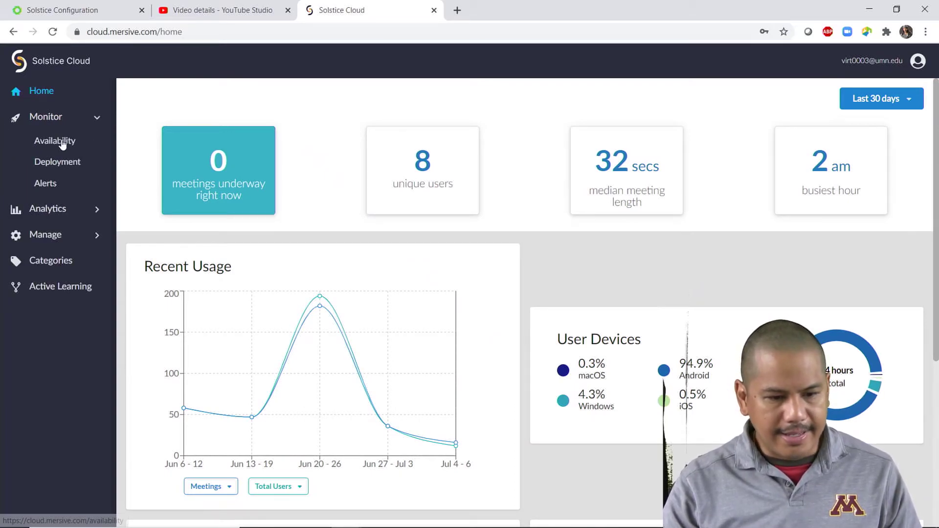
left_click_drag(553, 325, 743, 318)
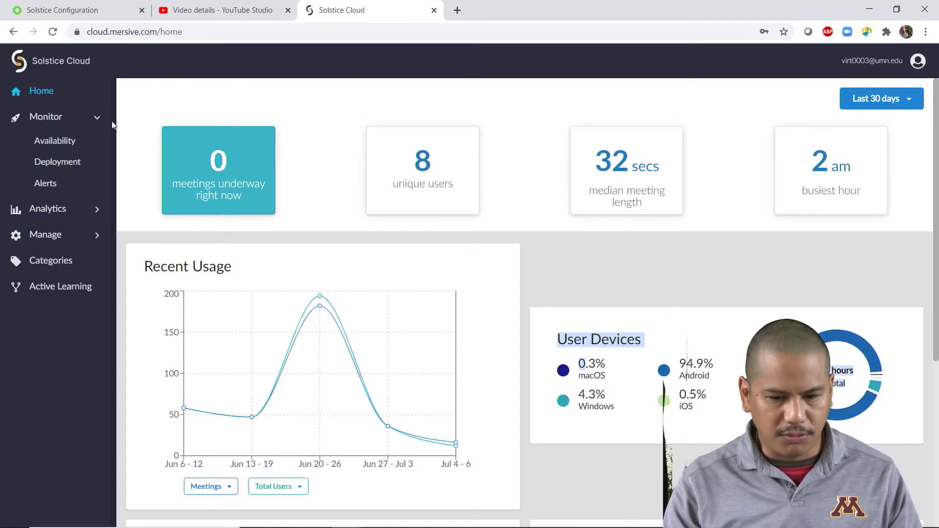
left_click(65, 142)
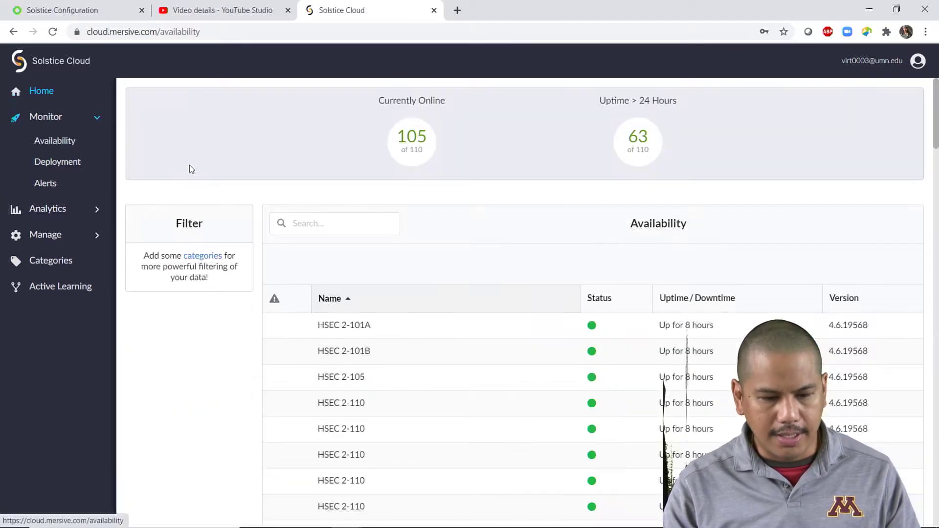
scroll(427, 395, "down", 5)
scroll(427, 395, "down", 20)
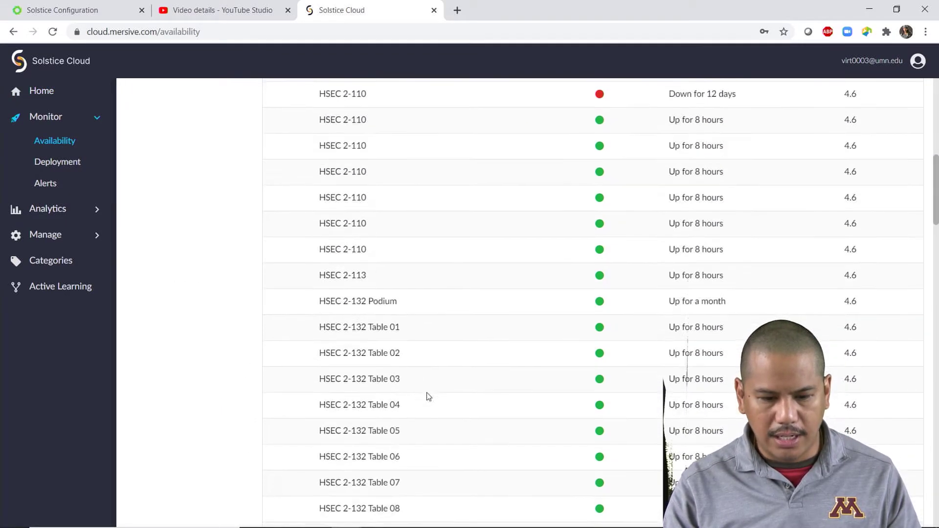
scroll(429, 396, "down", 12)
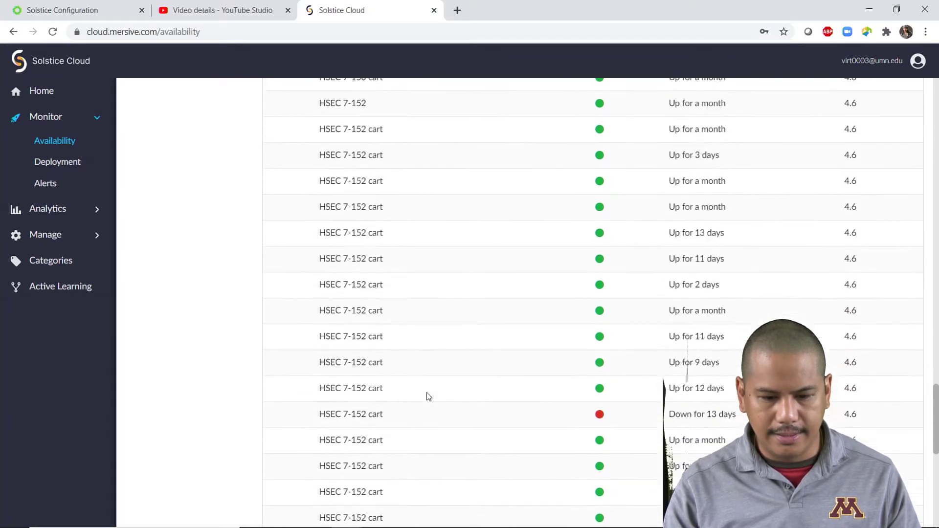
scroll(428, 396, "up", 15)
scroll(429, 396, "up", 10)
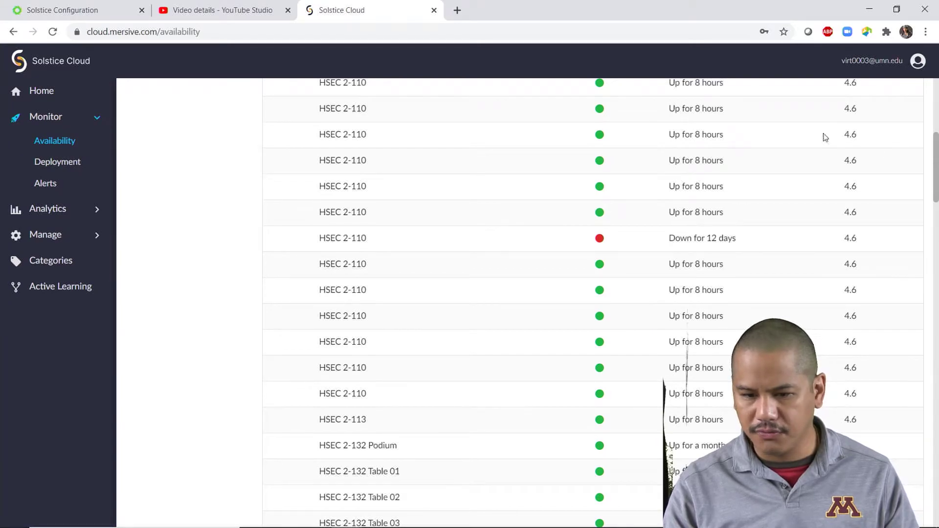
Step: Review the pod deployment overview, including the edit options for HSEC 2-101A and the subscription, version and SDS summaries
left_click(53, 163)
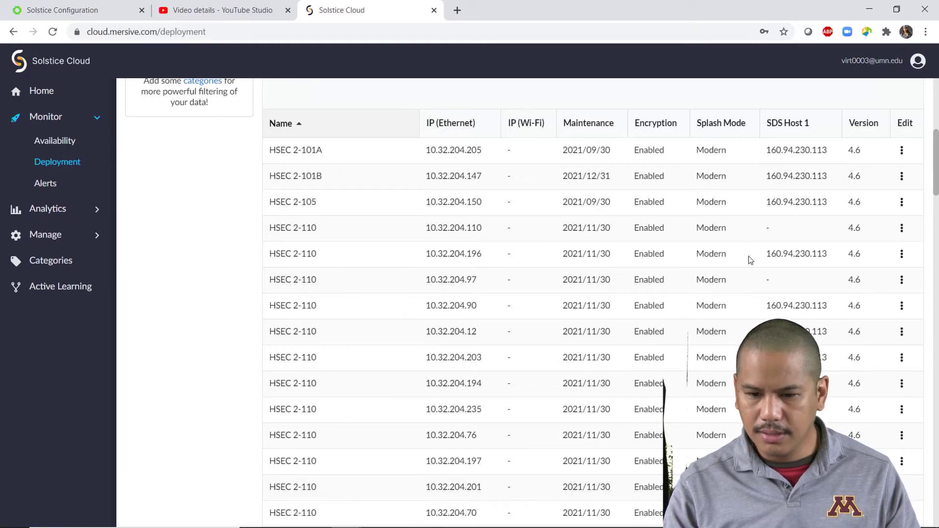
left_click(902, 151)
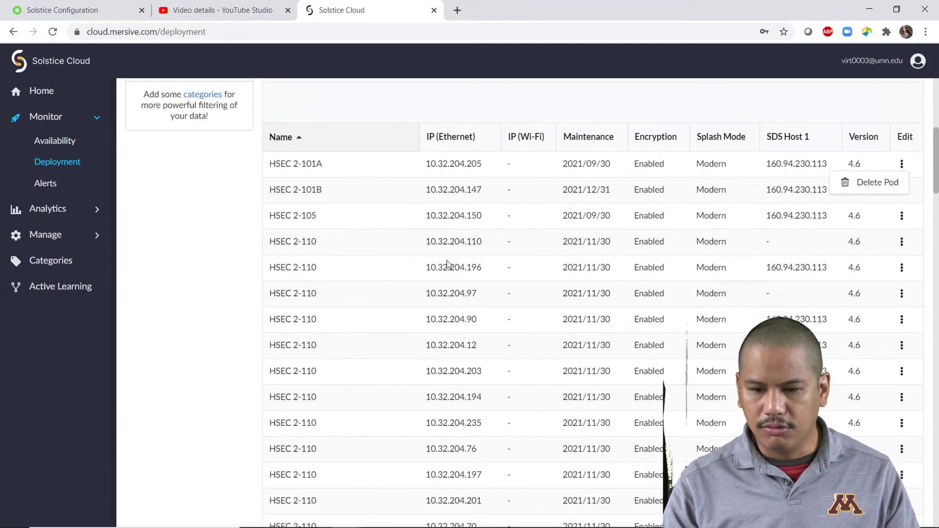
scroll(337, 241, "up", 3)
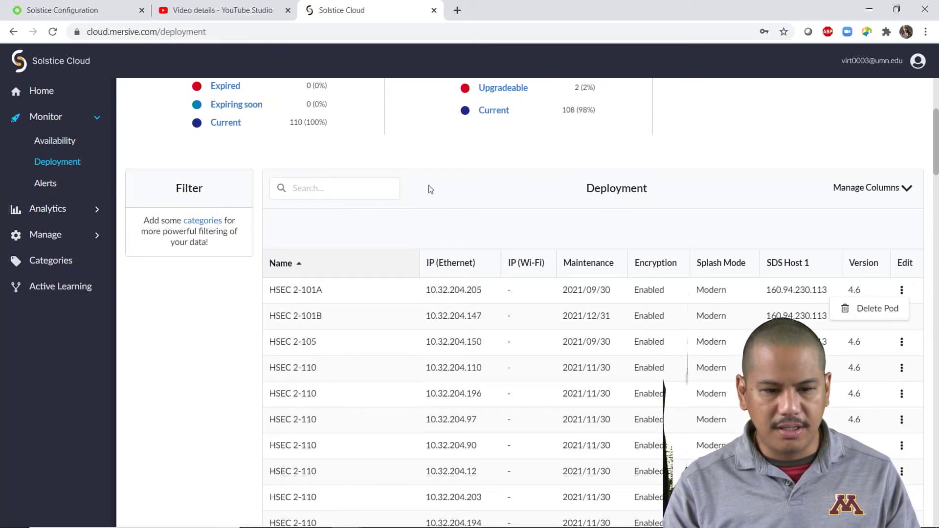
scroll(429, 189, "up", 4)
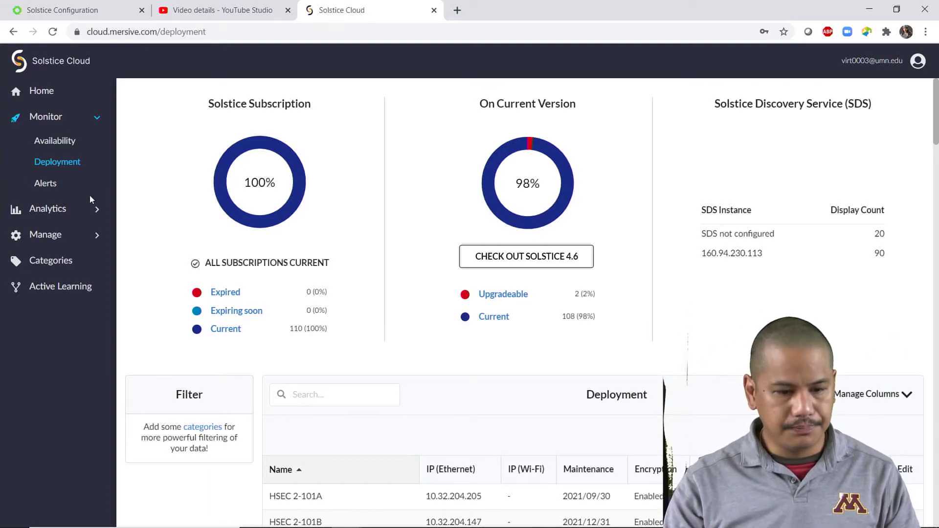
Step: Review the email alert configuration options and the alert history of the pods
left_click(43, 188)
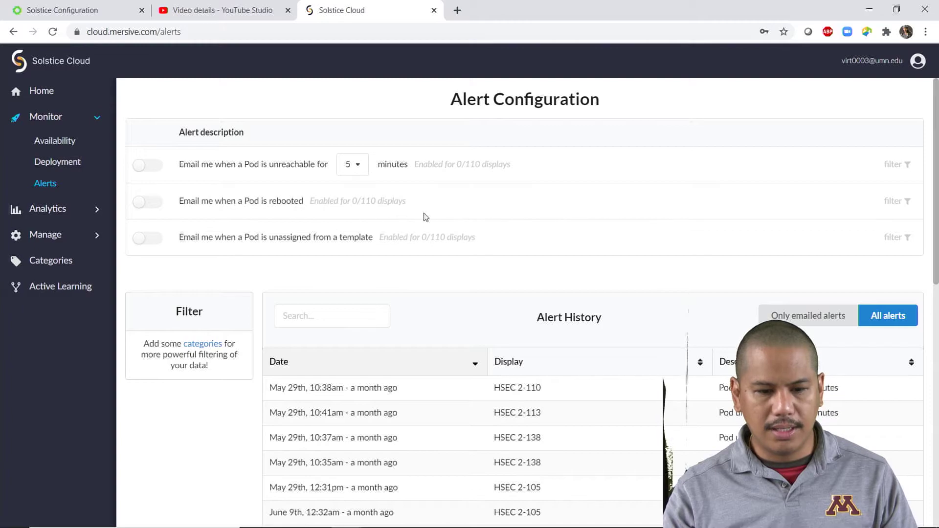
scroll(418, 291, "down", 3)
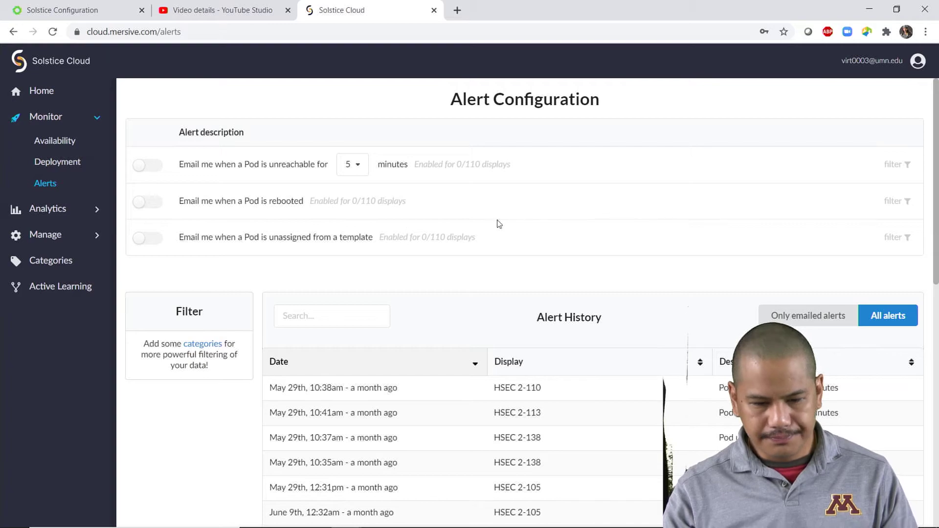
scroll(417, 366, "down", 10)
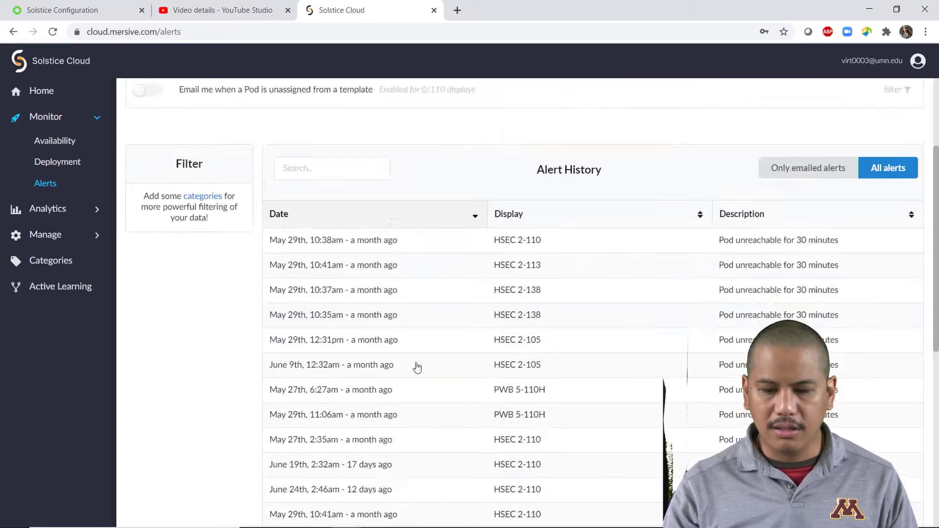
scroll(416, 366, "up", 10)
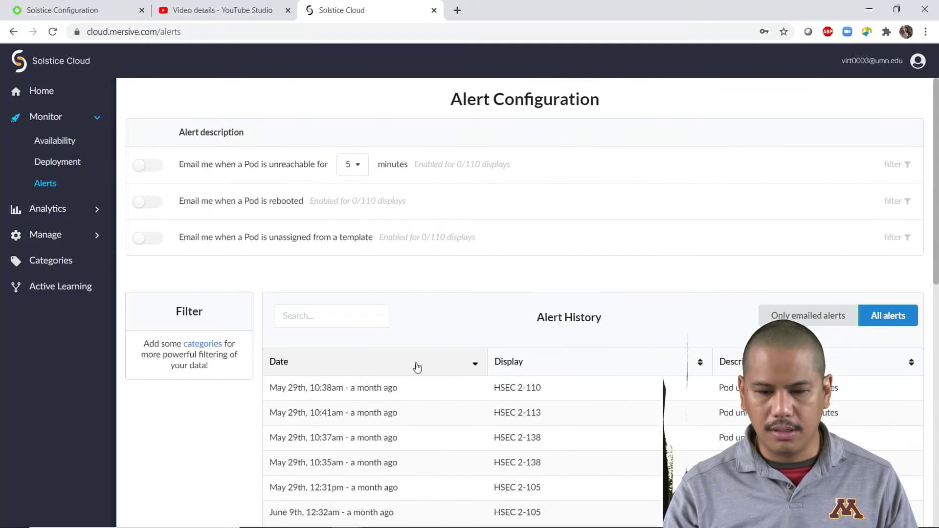
scroll(416, 367, "down", 5)
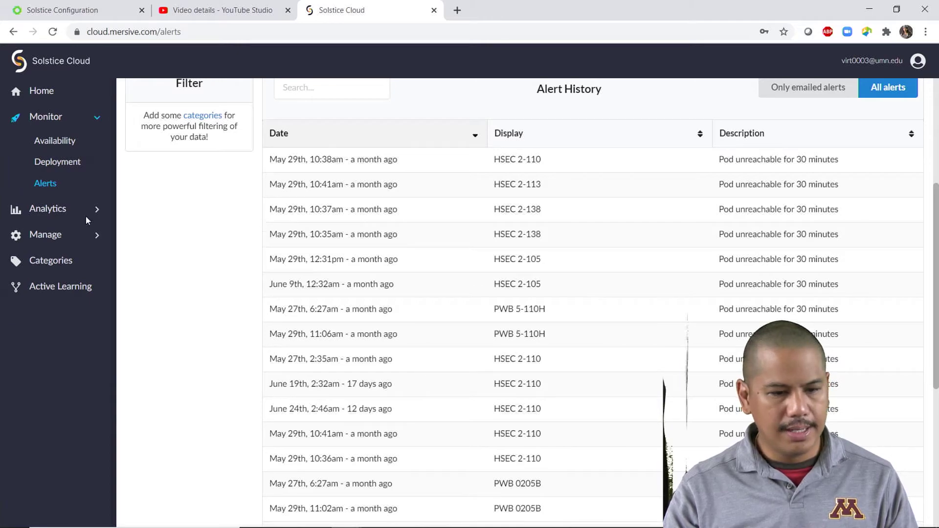
Step: View the pod management page and look through the pod template assignments down to the HSEC 2-132 pods
left_click(43, 238)
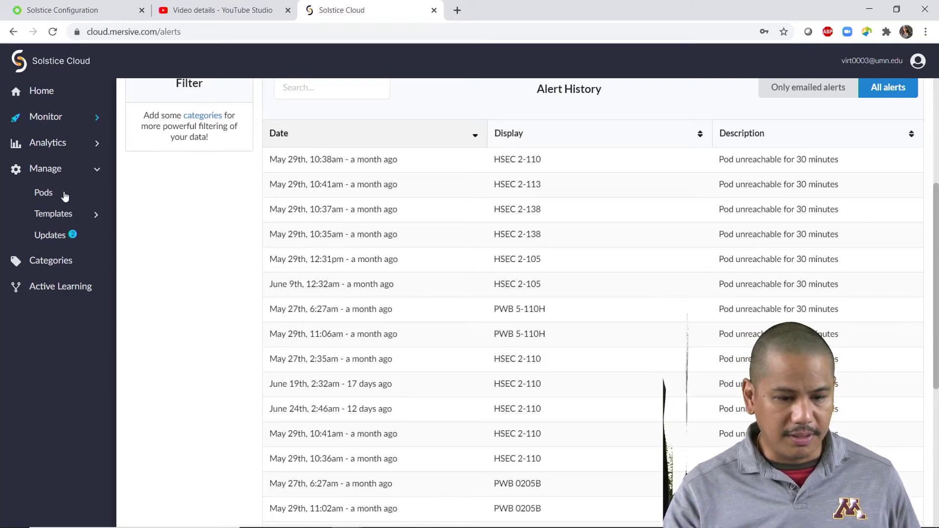
left_click(50, 193)
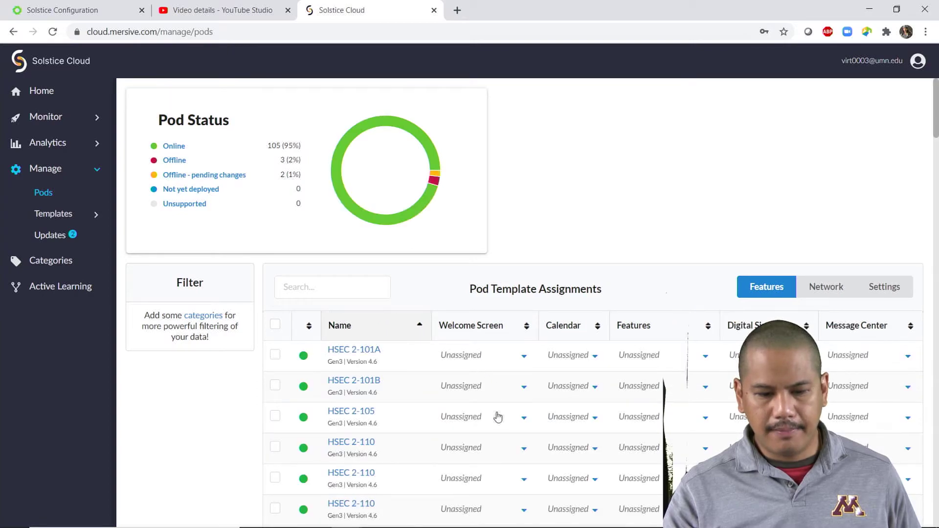
scroll(498, 416, "down", 15)
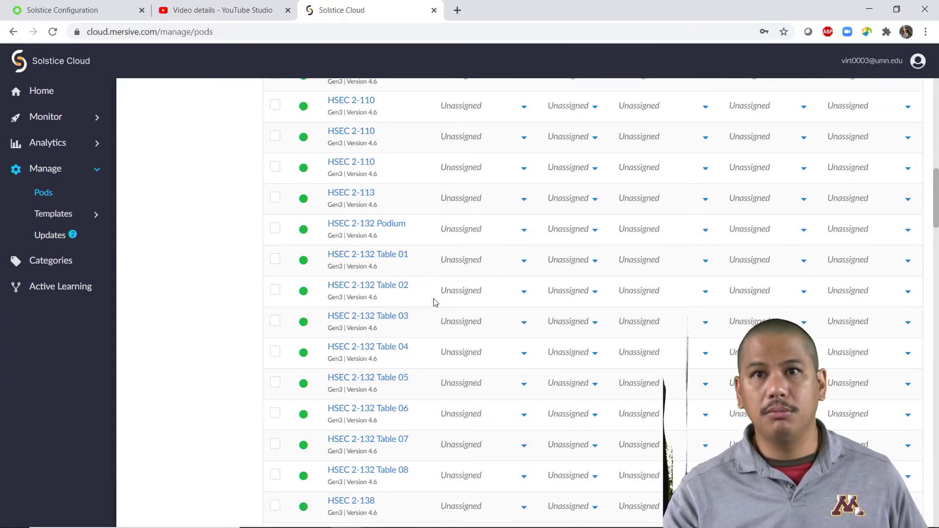
Step: Select the HSEC 2-132 Podium pod and show the templates available for its Welcome Screen assignment
left_click(275, 228)
left_click(275, 239)
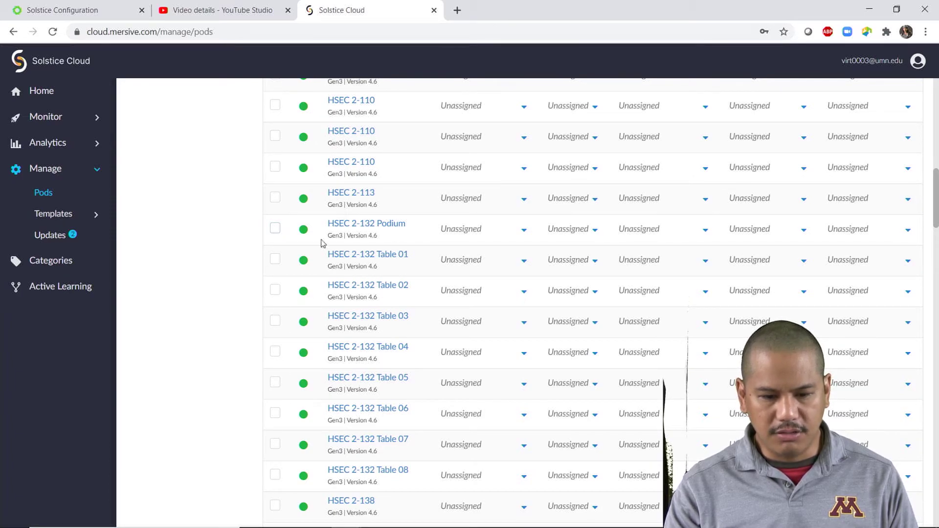
left_click(525, 232)
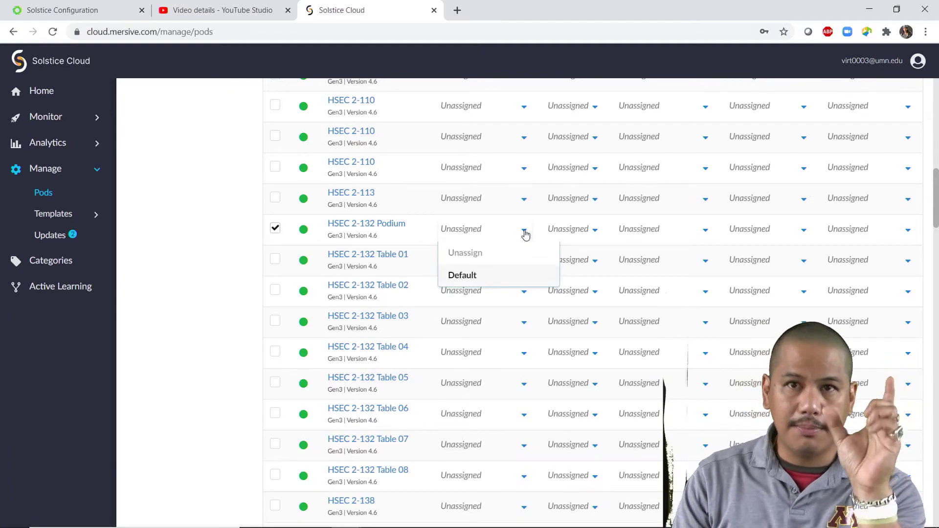
Step: Sort the pod template assignments by Digital Signage and look over the feature template columns
scroll(680, 211, "up", 7)
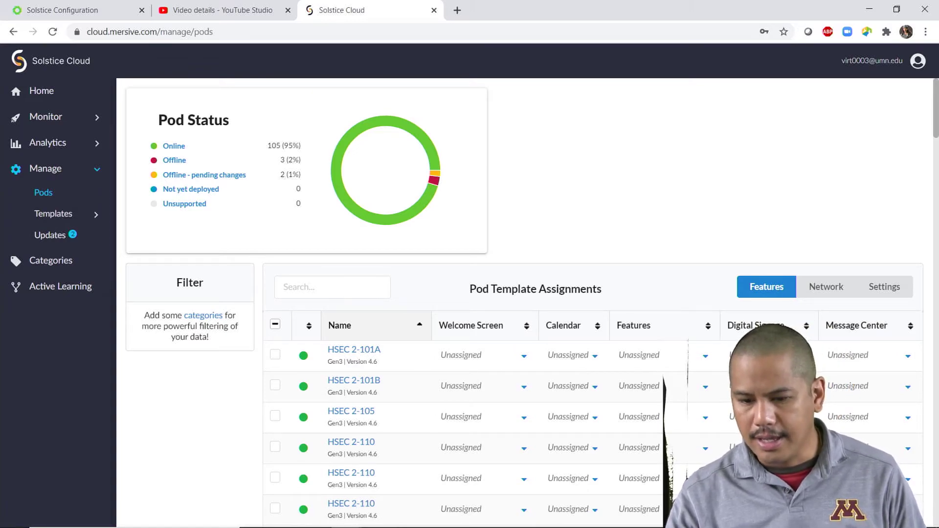
left_click(766, 330)
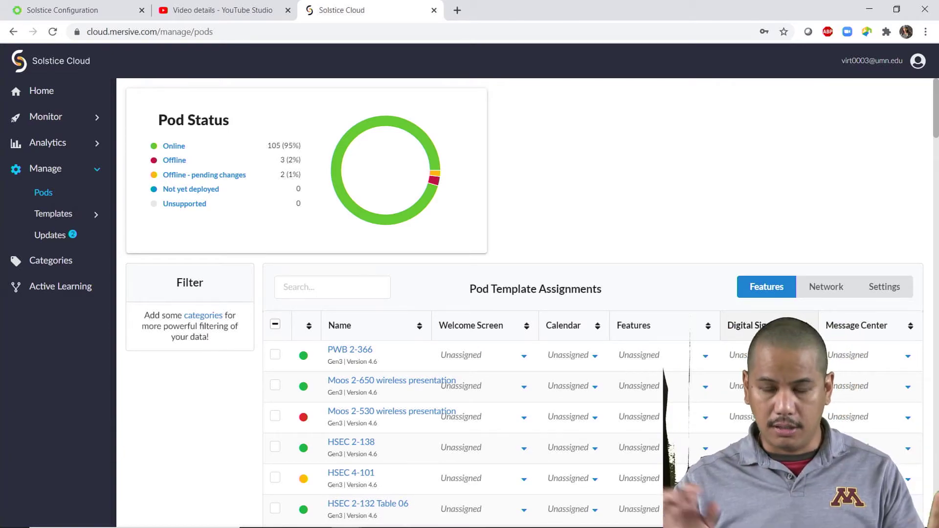
scroll(546, 397, "down", 3)
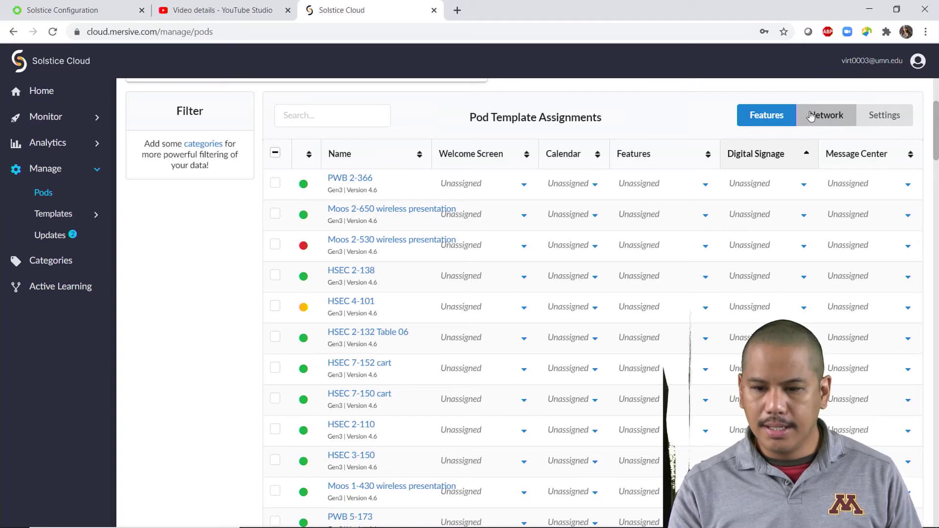
Step: Review the pods' network template assignments for Ethernet, Proxy, Wifi and Discovery
left_click(820, 122)
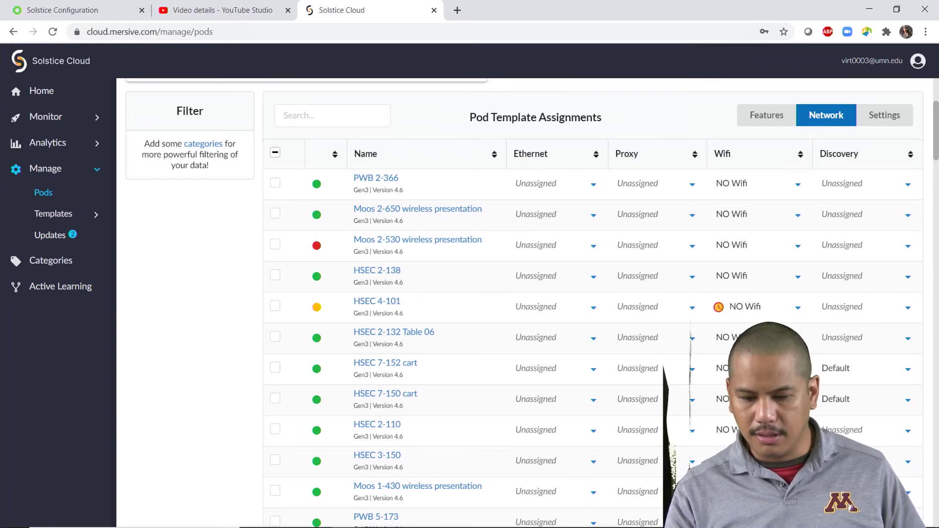
scroll(737, 183, "down", 6)
scroll(719, 185, "down", 6)
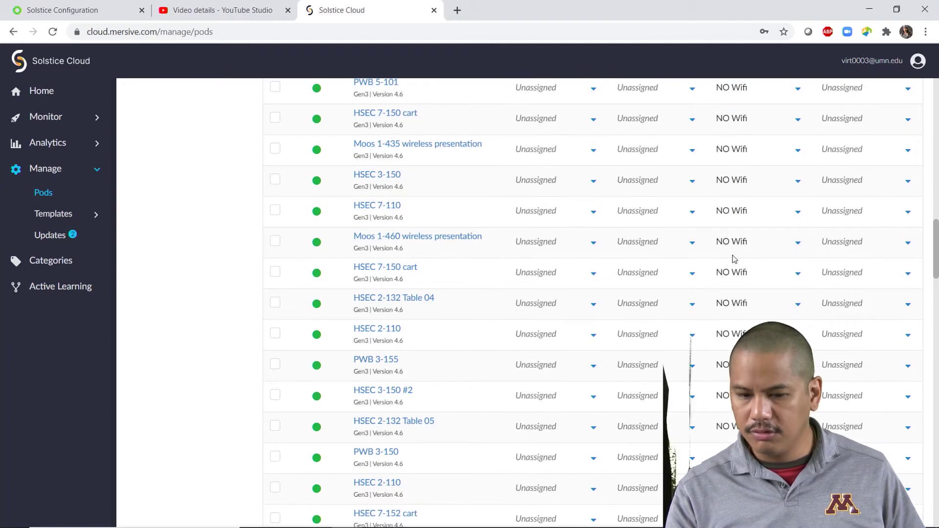
scroll(724, 182, "down", 10)
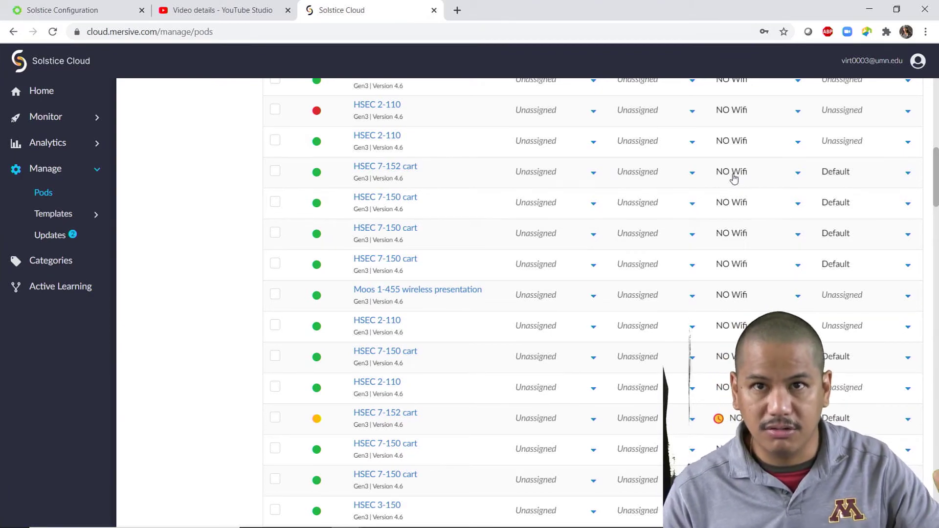
scroll(850, 211, "up", 10)
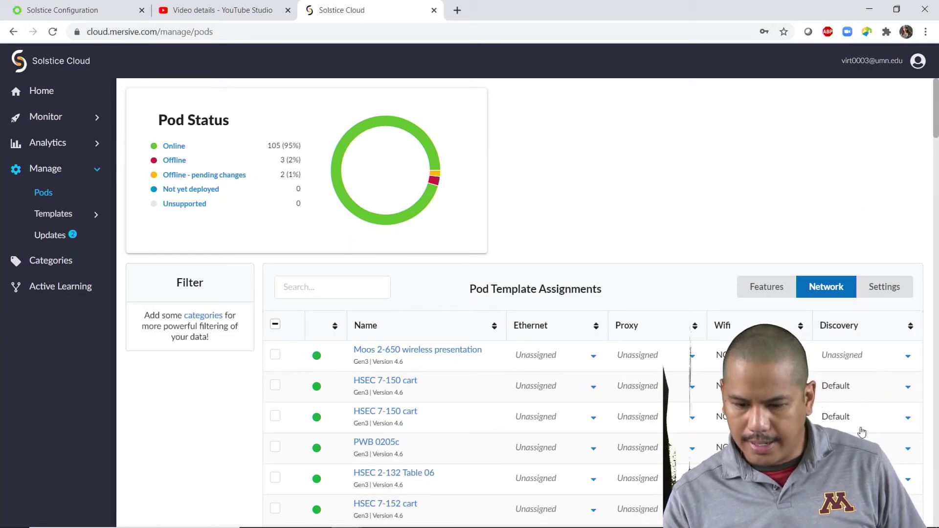
scroll(816, 315, "down", 7)
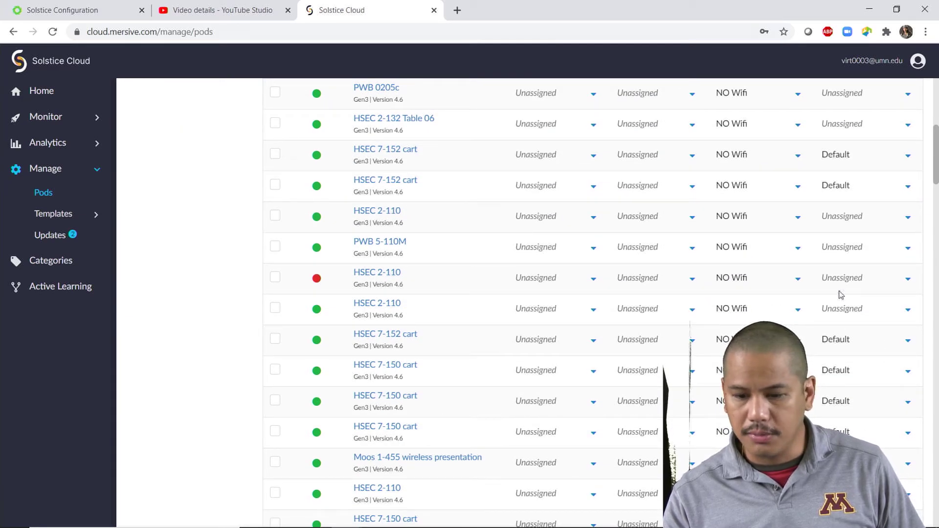
scroll(839, 280, "up", 7)
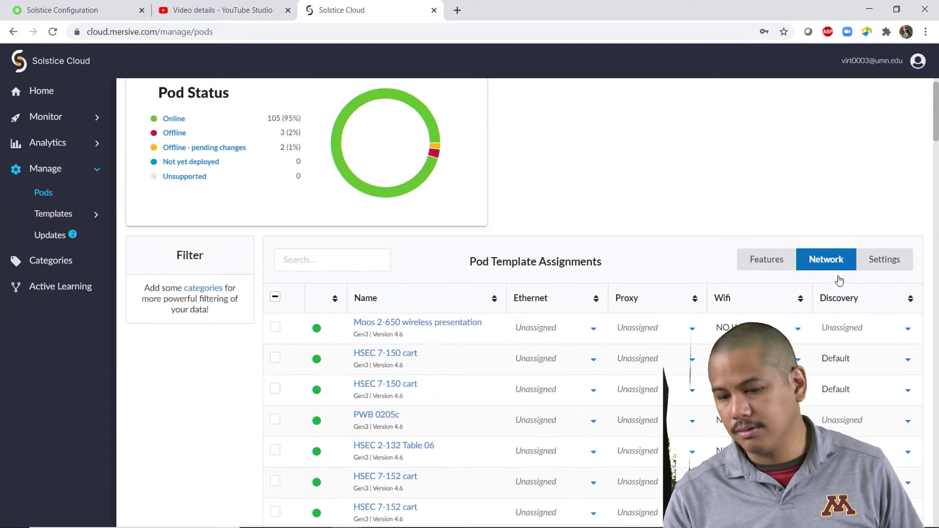
Step: Review the pods' settings template assignments for Security, Time/Locale, Advanced and Power Management
left_click(883, 264)
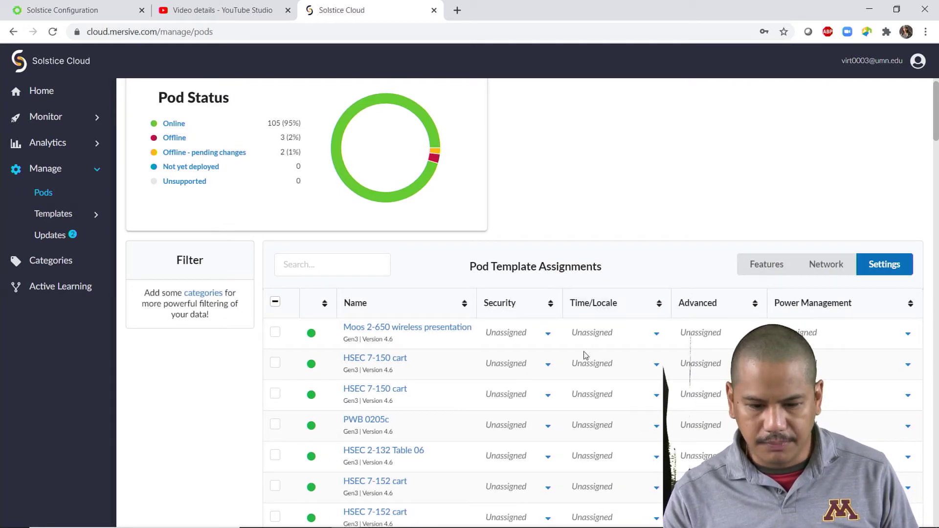
scroll(585, 356, "down", 3)
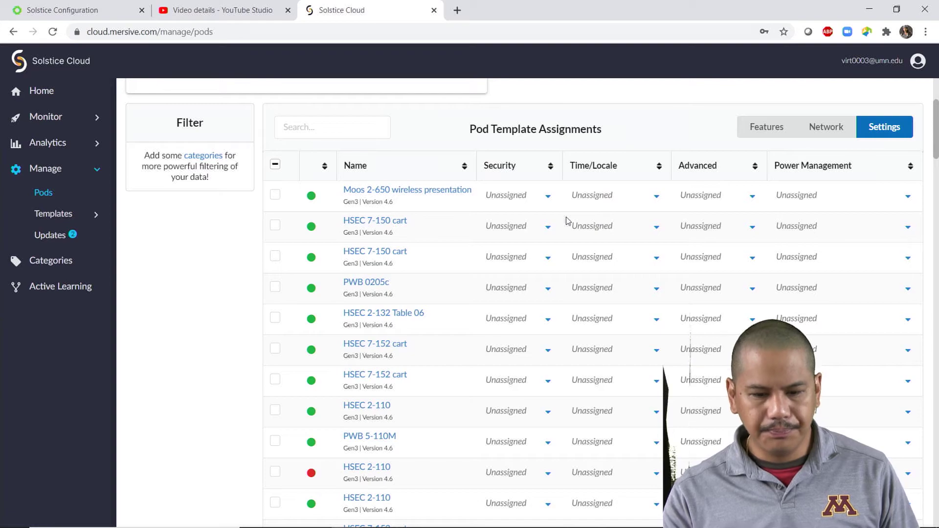
scroll(439, 336, "down", 5)
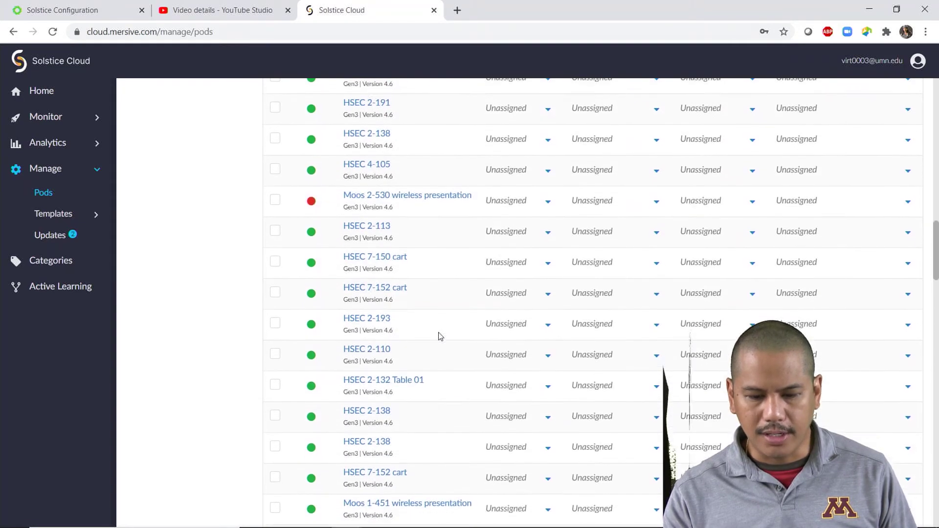
scroll(597, 233, "up", 5)
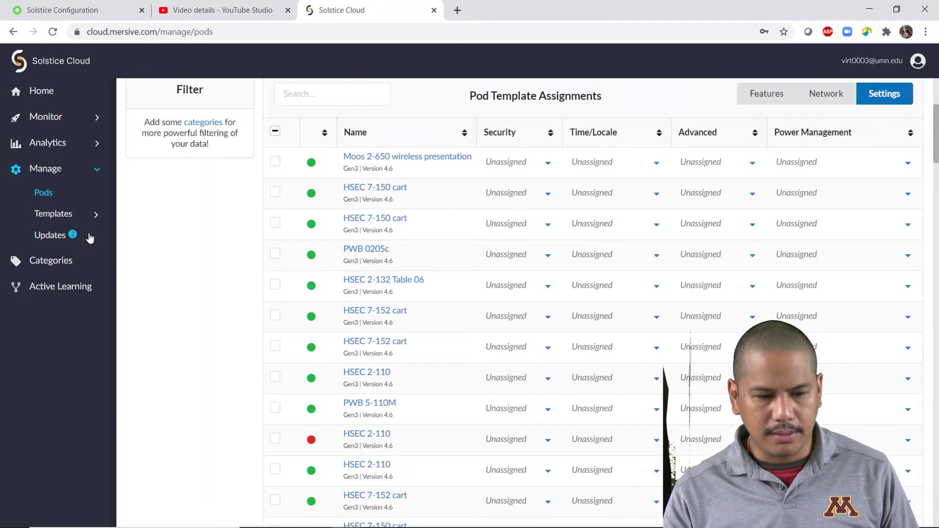
Step: View the Solstice software updates overview and dismiss the tip about which pods can be updated
left_click(45, 237)
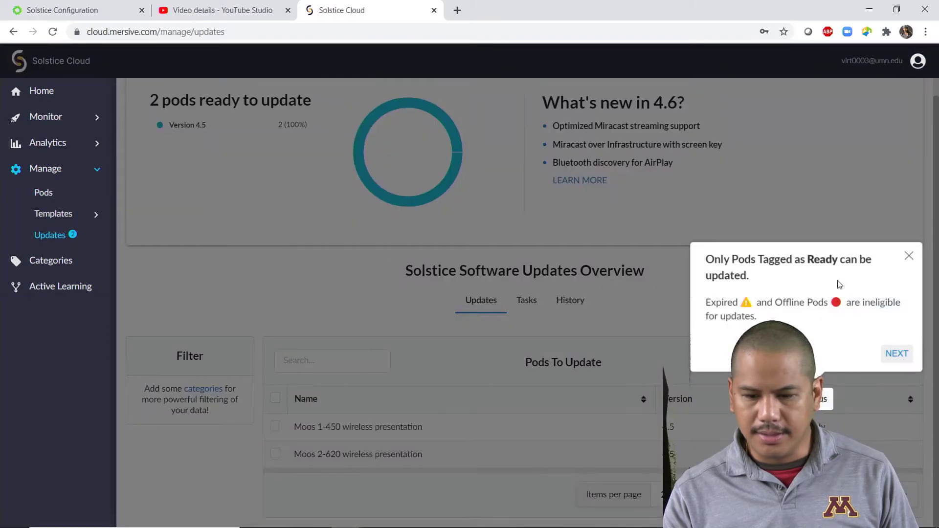
left_click(908, 256)
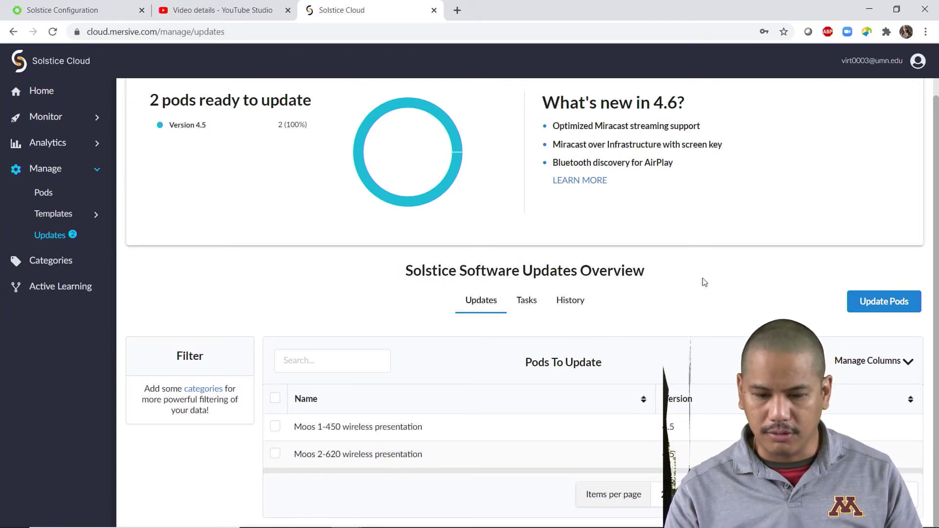
Step: Examine the usage analytics, including the chart of meetings and total users and the per-display usage table
left_click(55, 147)
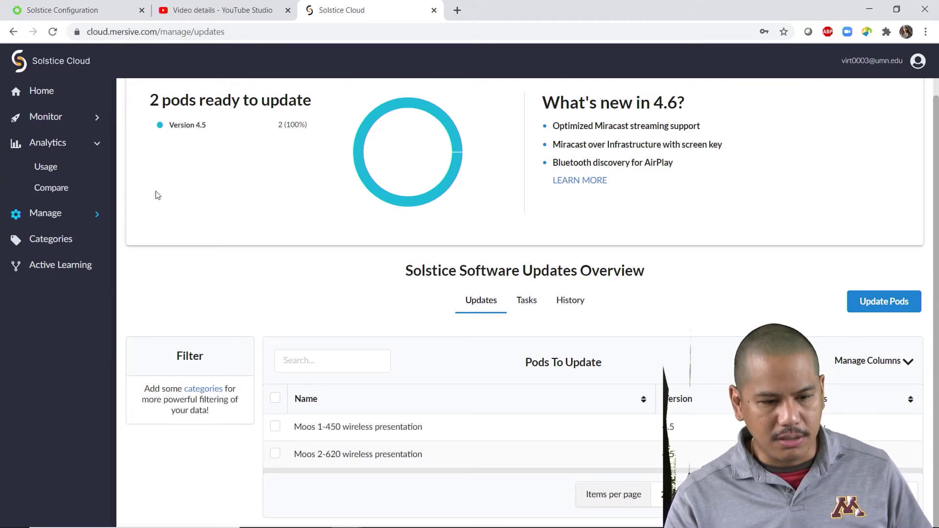
left_click(43, 167)
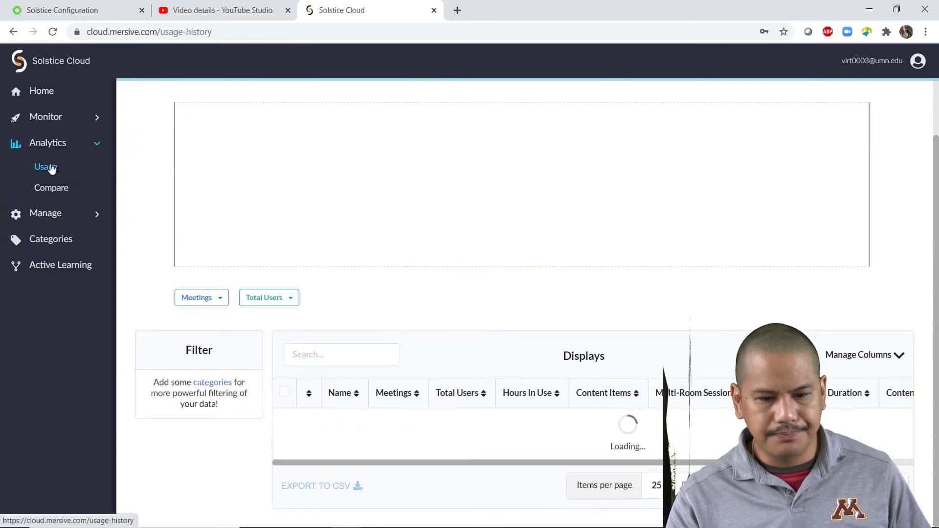
scroll(504, 188, "down", 3)
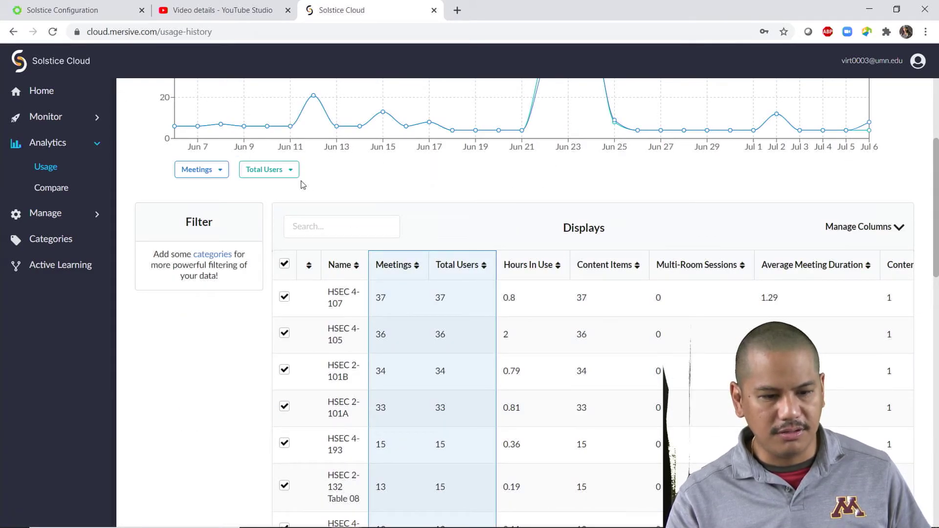
scroll(477, 189, "up", 3)
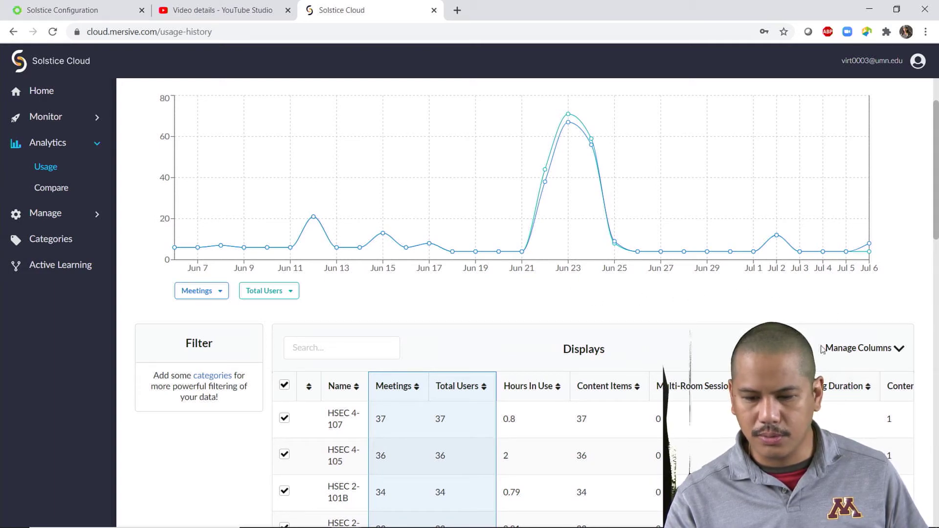
scroll(506, 359, "down", 4)
scroll(506, 358, "up", 4)
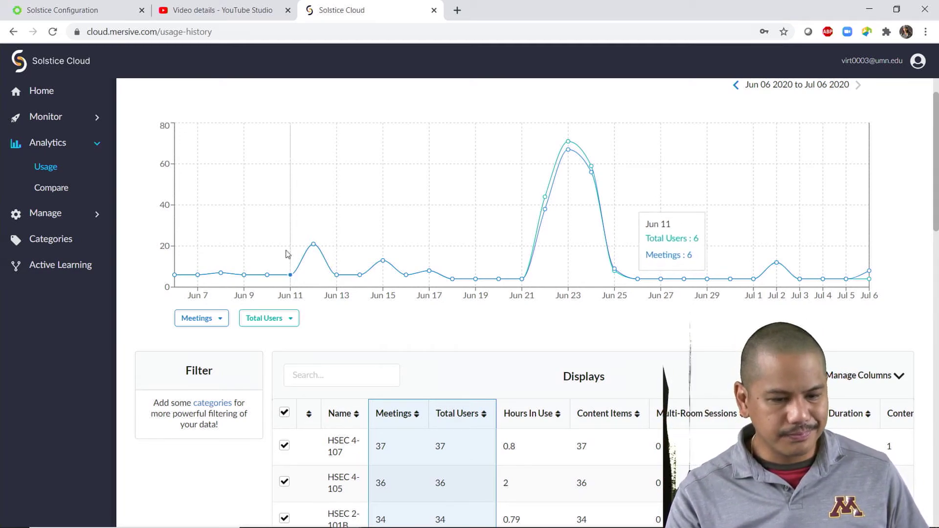
Step: Review the pod categories, including the Room Type options and the pod list in the Category Manager
left_click(54, 240)
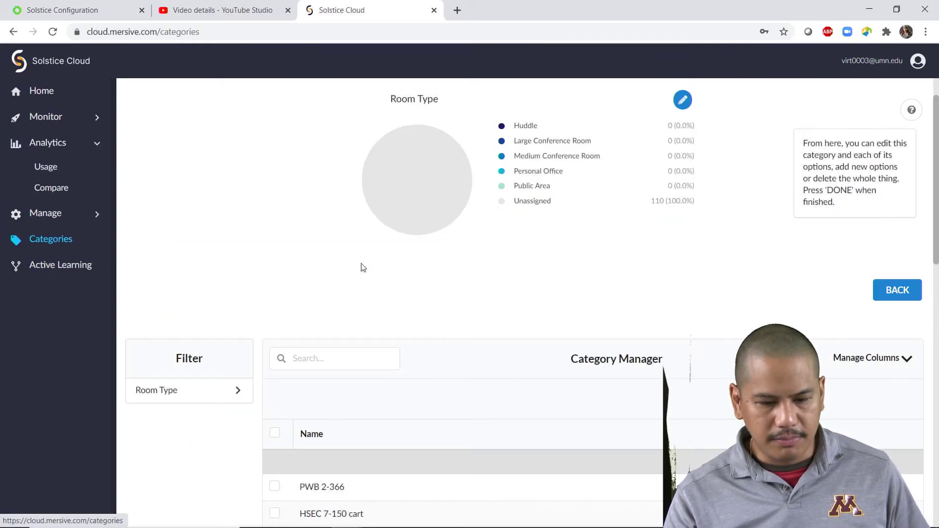
scroll(452, 293, "down", 4)
scroll(454, 294, "down", 4)
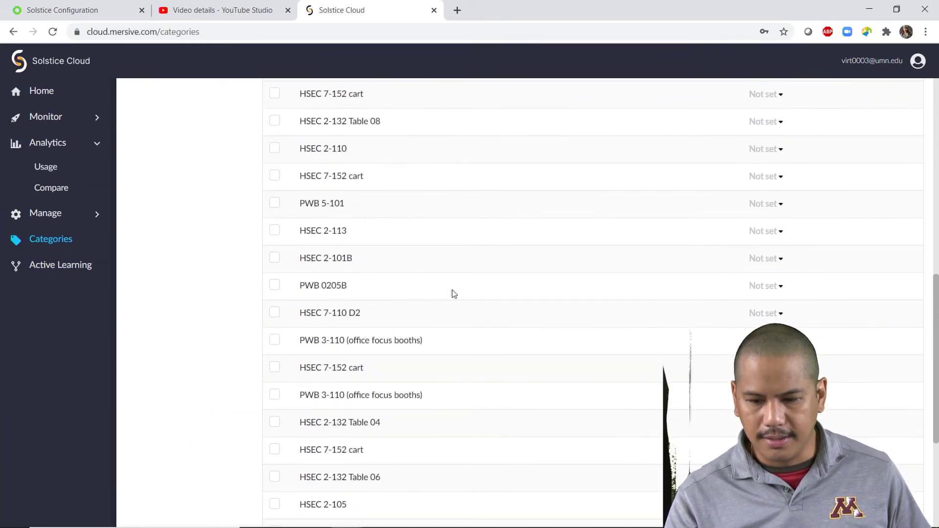
scroll(455, 293, "up", 8)
scroll(454, 293, "down", 1)
scroll(452, 293, "up", 2)
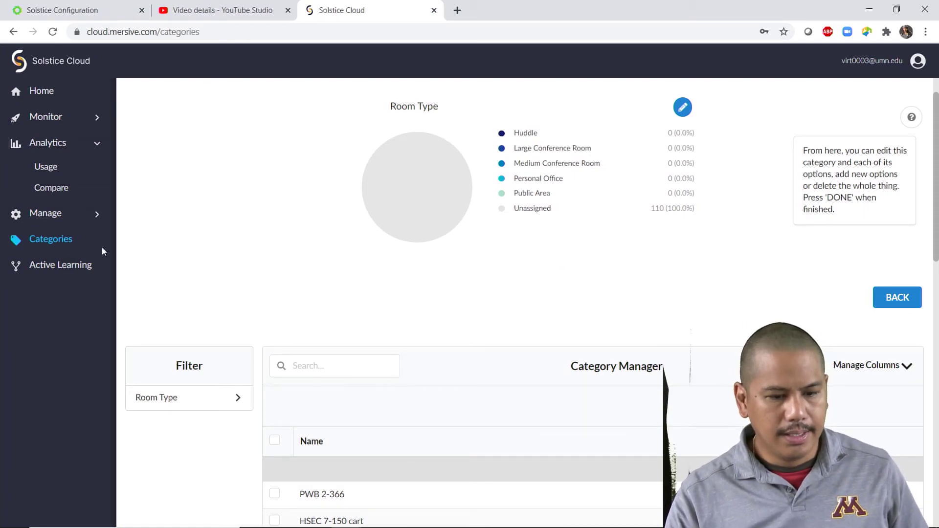
Step: View the Active Learning page and look through its introduction to routing content between multiple displays
left_click(68, 268)
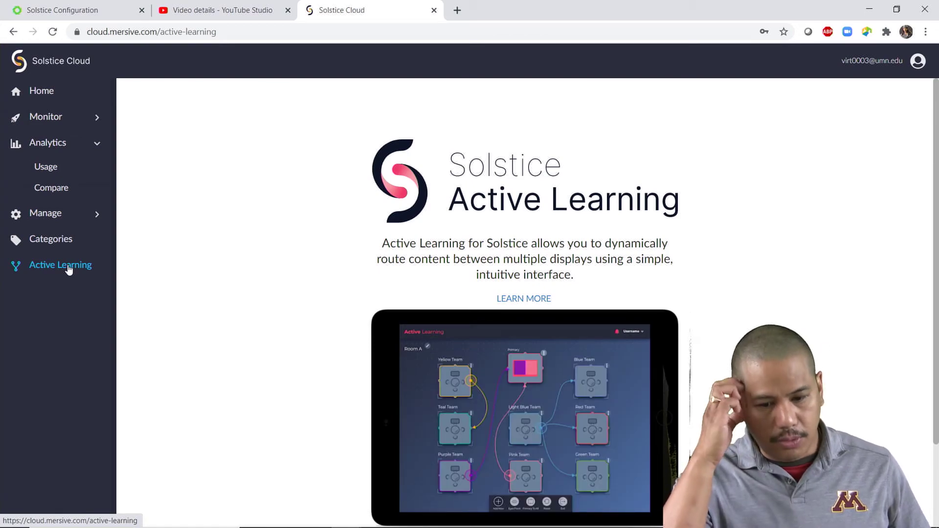
scroll(227, 299, "down", 2)
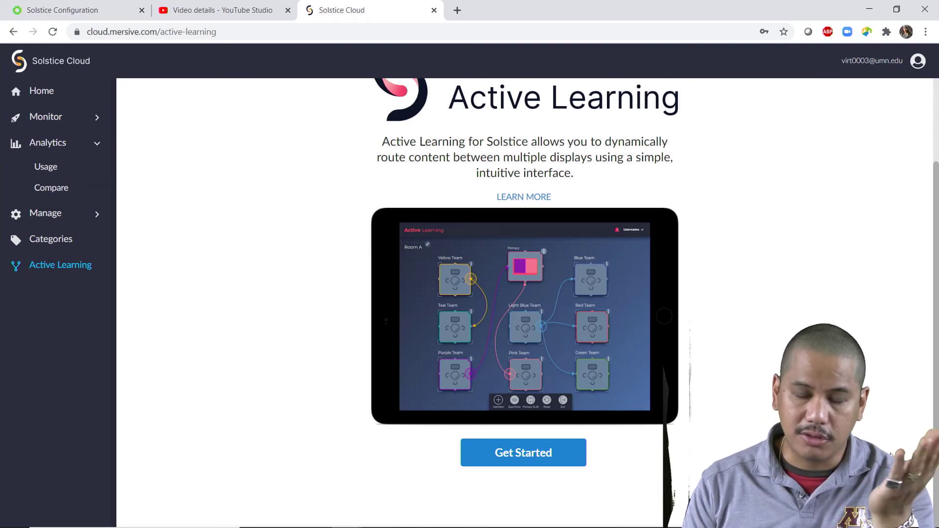
scroll(741, 286, "up", 2)
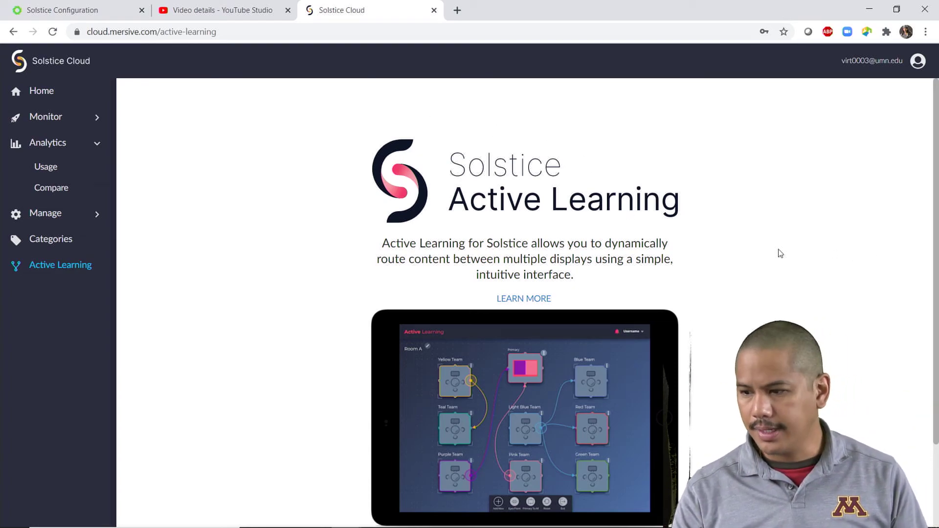
scroll(778, 252, "down", 2)
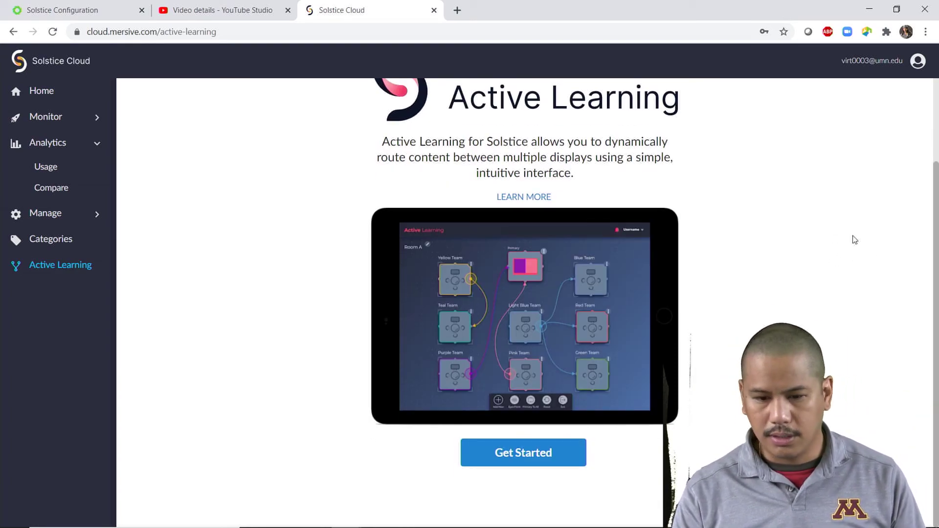
scroll(281, 182, "up", 2)
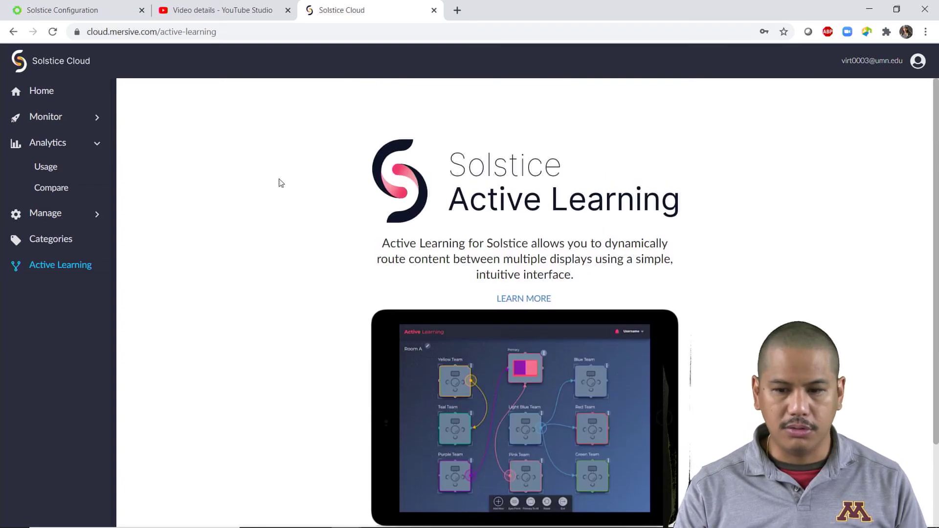